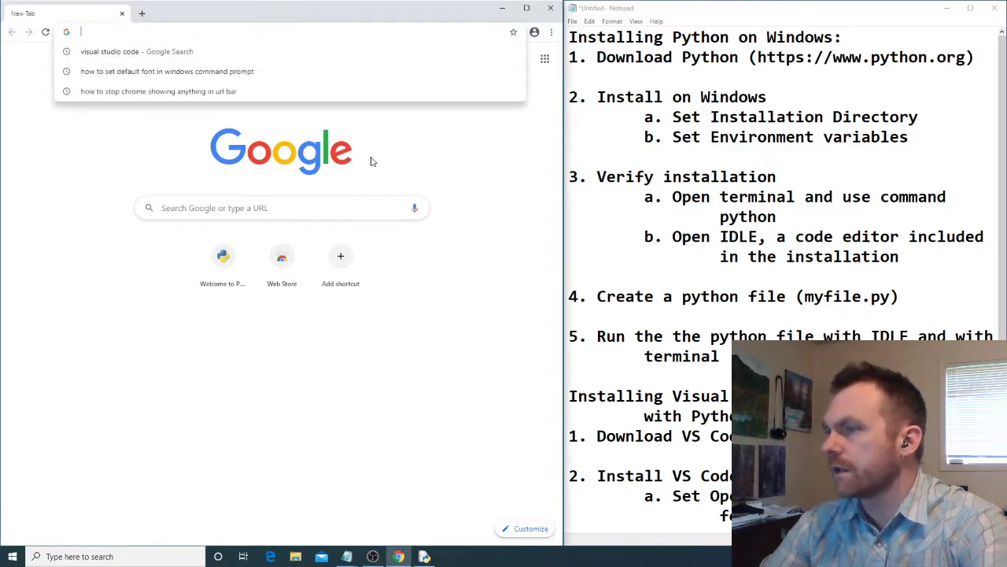
- Go to python.org and open the release page of the latest version, Python 3.8.3
type("python.org")
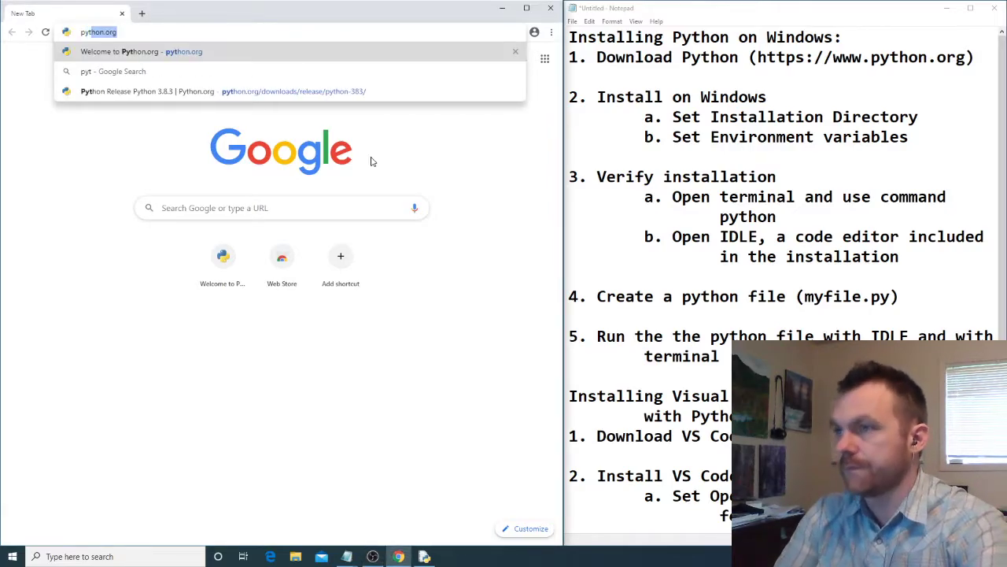
key("Return")
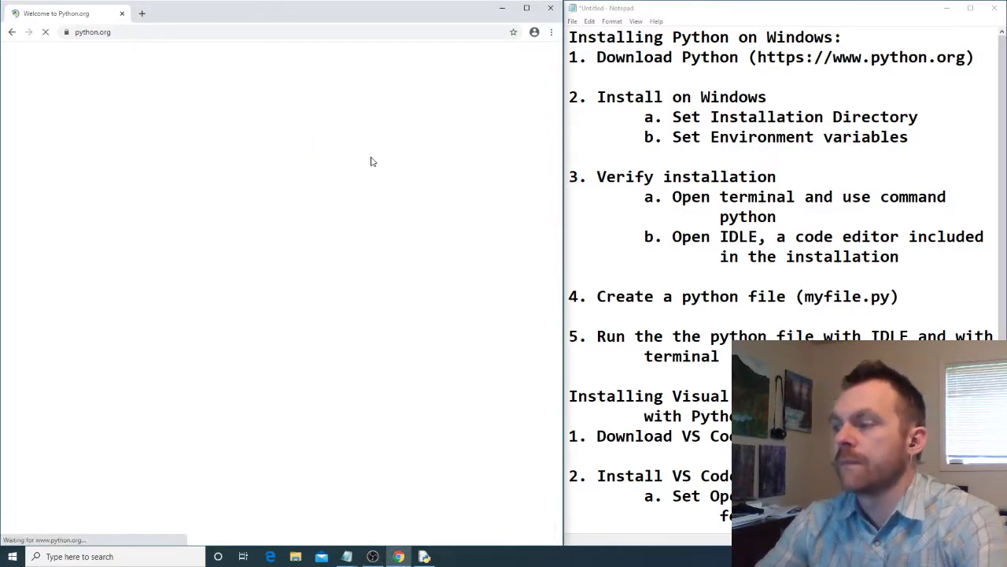
mouse_move(333, 142)
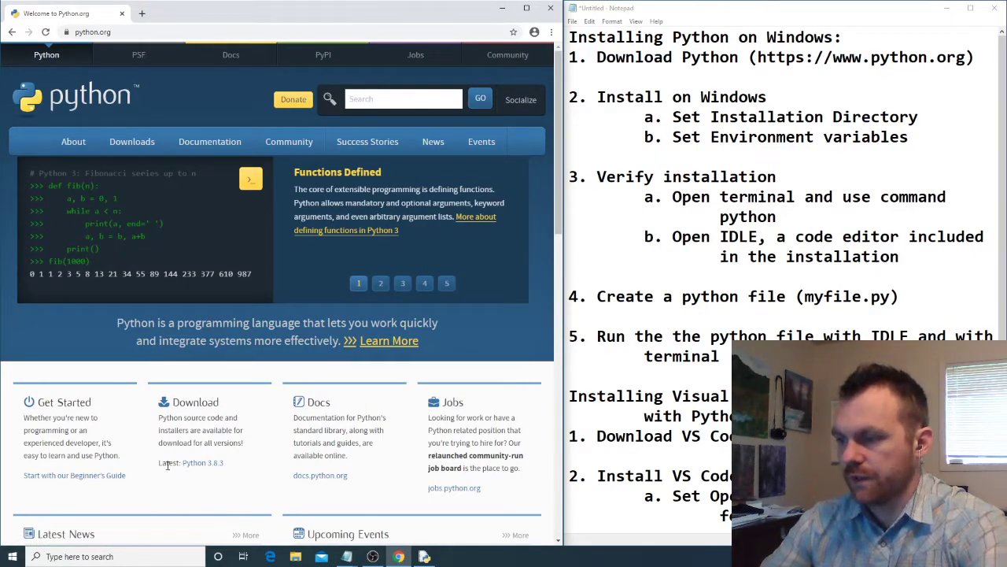
left_click(196, 465)
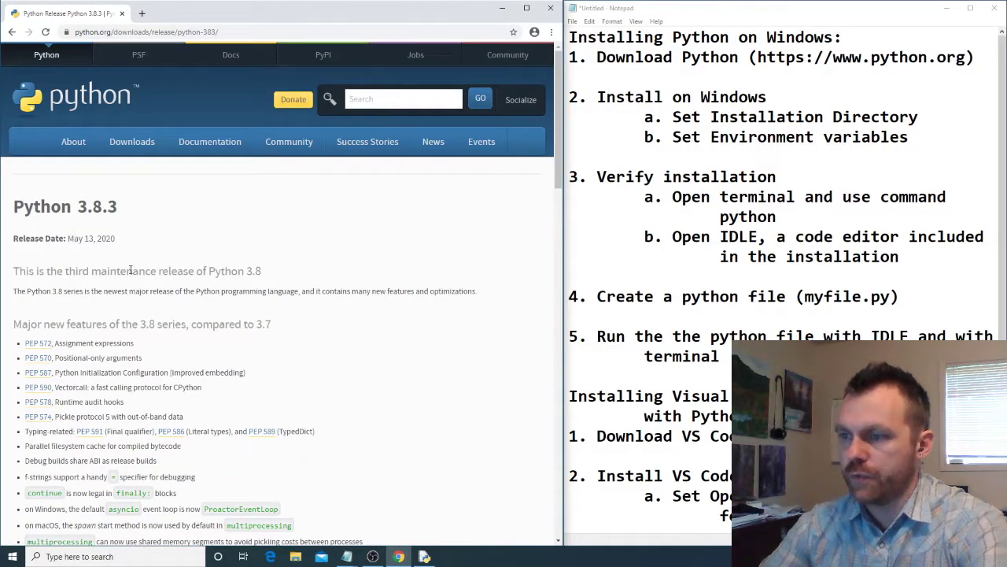
- Download the Windows x86-64 executable installer from the Files list and launch it, placing the setup window over the browser
scroll(131, 269, "down", 15)
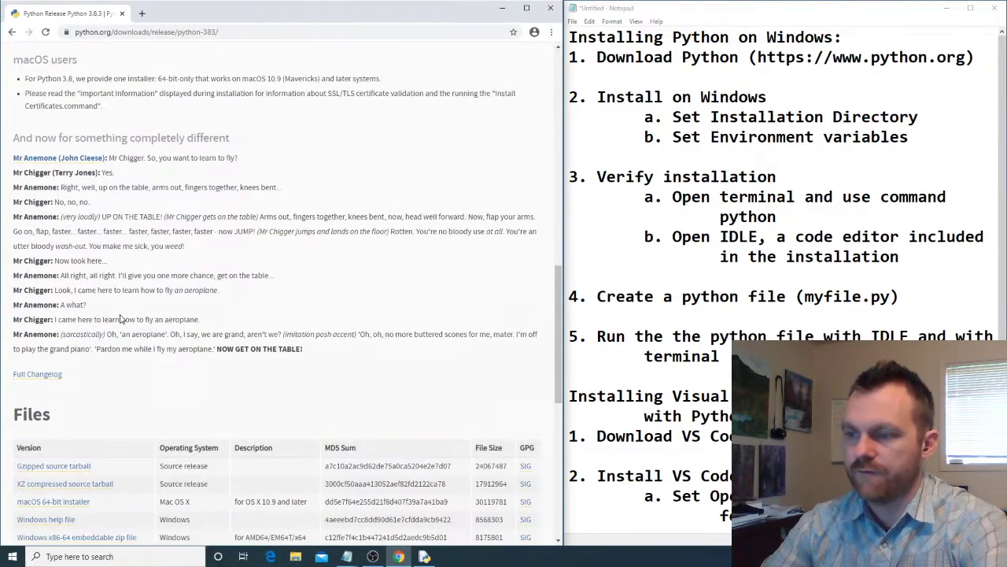
scroll(120, 319, "down", 4)
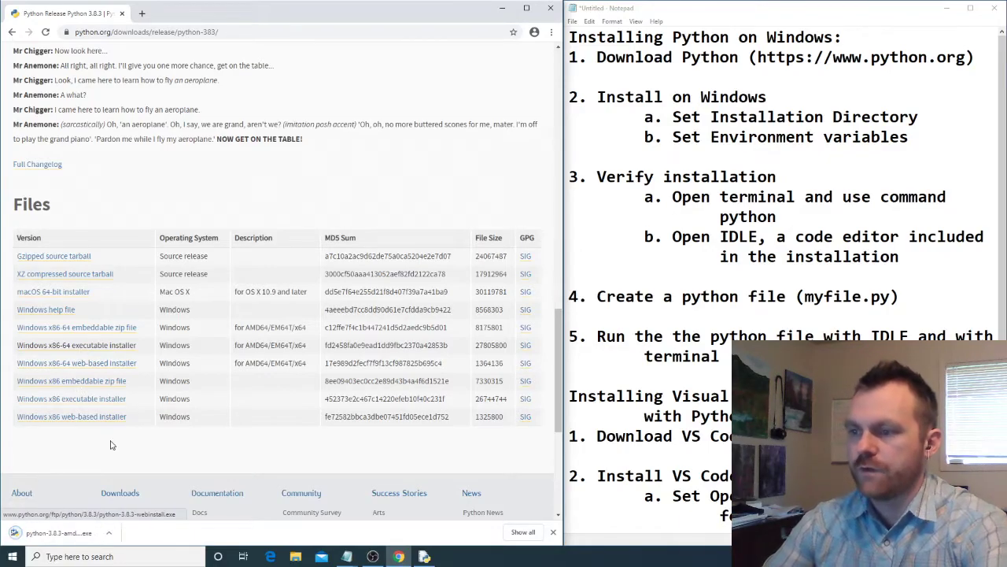
left_click(63, 536)
left_click_drag(456, 172, 219, 105)
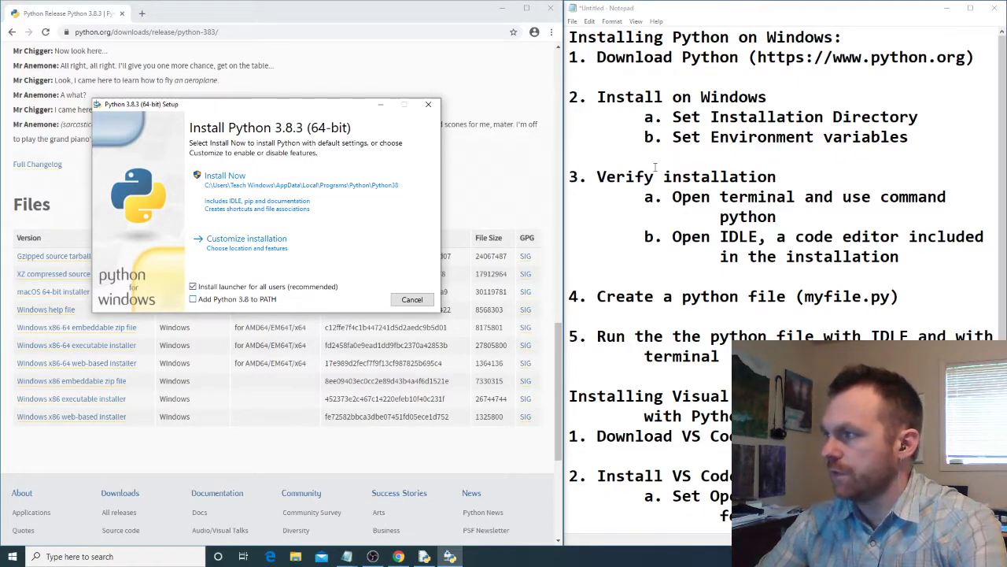
- Enable Add Python 3.8 to PATH and choose a customized installation, accepting all optional features
left_click_drag(908, 137, 570, 96)
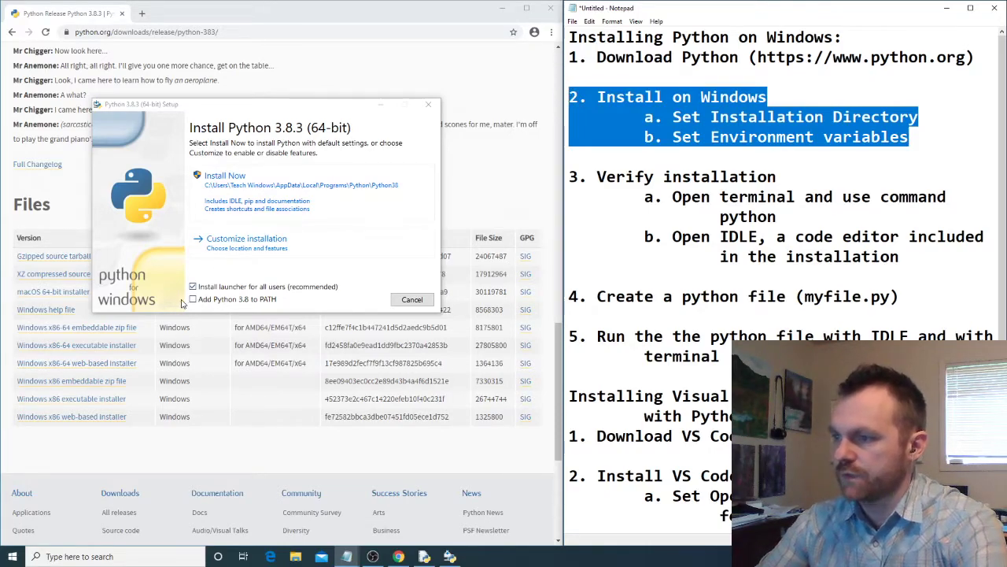
left_click(196, 304)
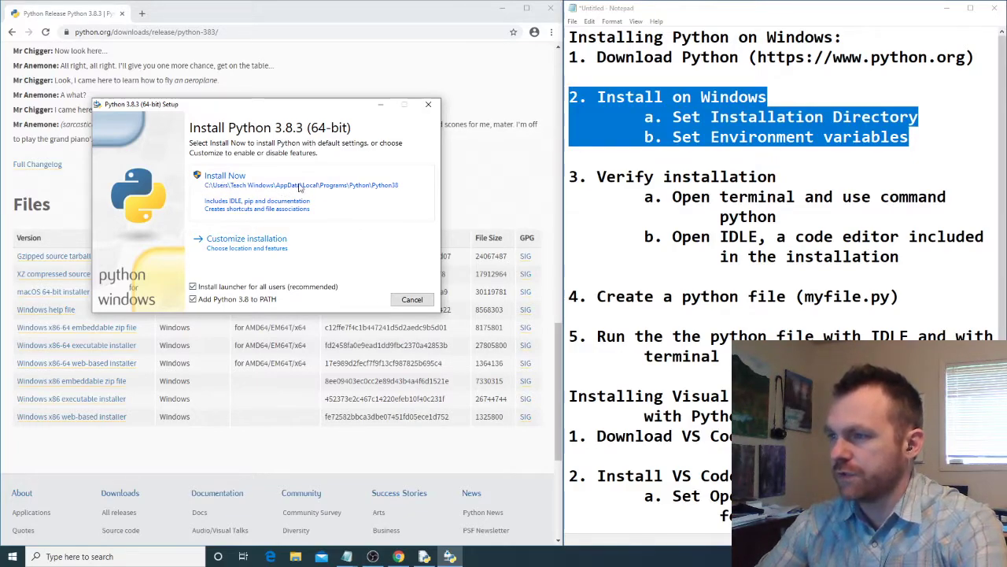
left_click(252, 240)
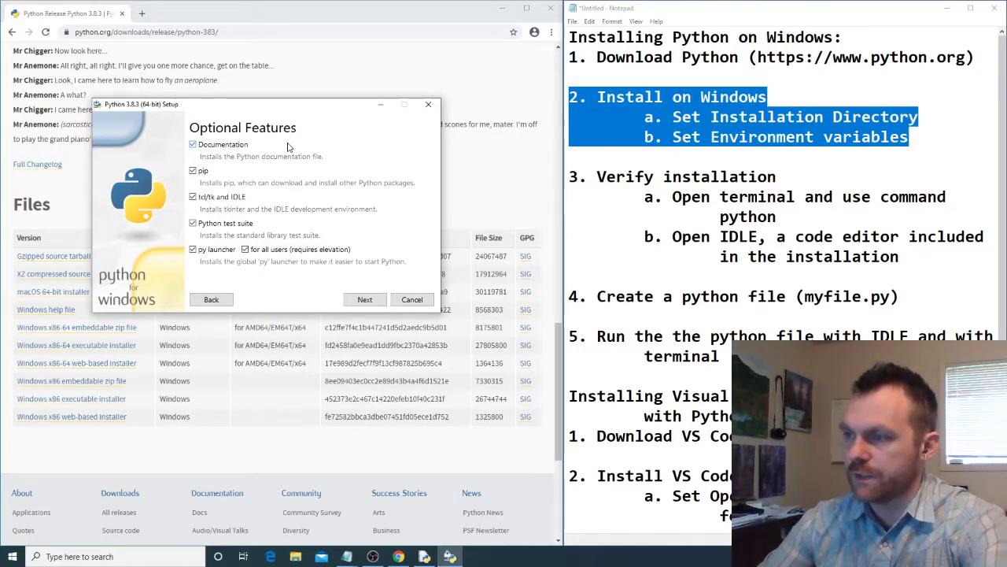
left_click(366, 299)
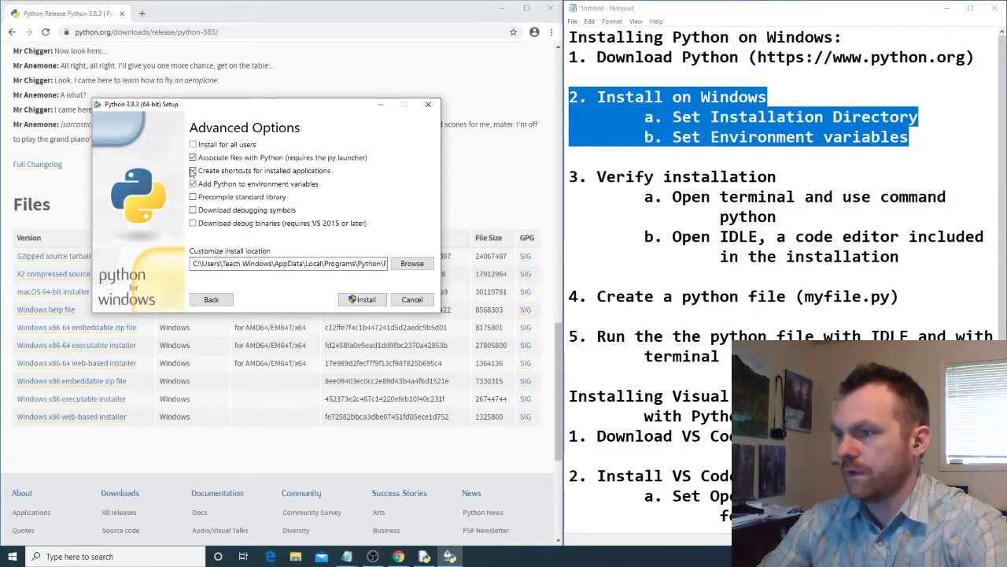
- Set the install location to the Python38 folder inside the Python folder of the Teach Windows user directory
left_click(423, 267)
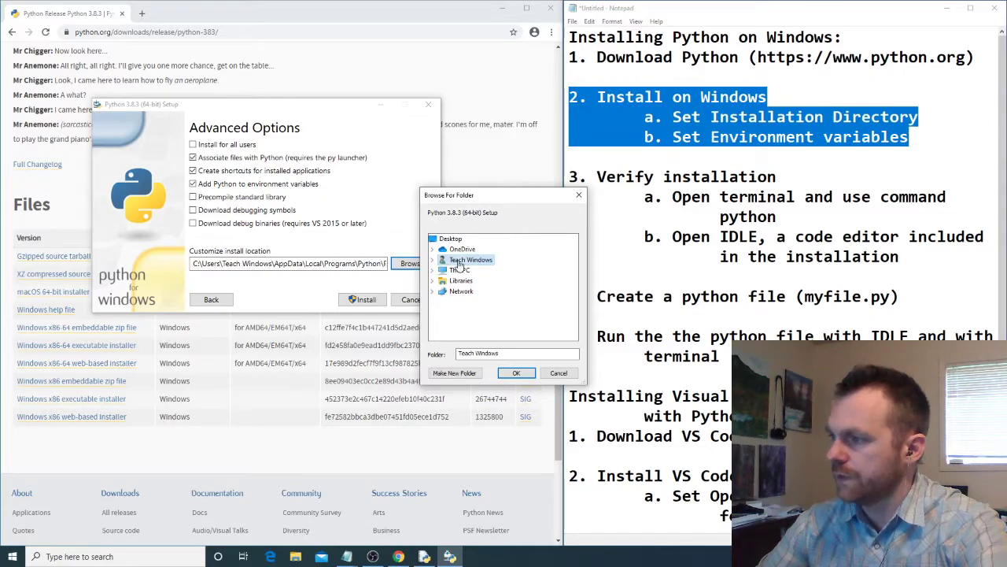
left_click(433, 260)
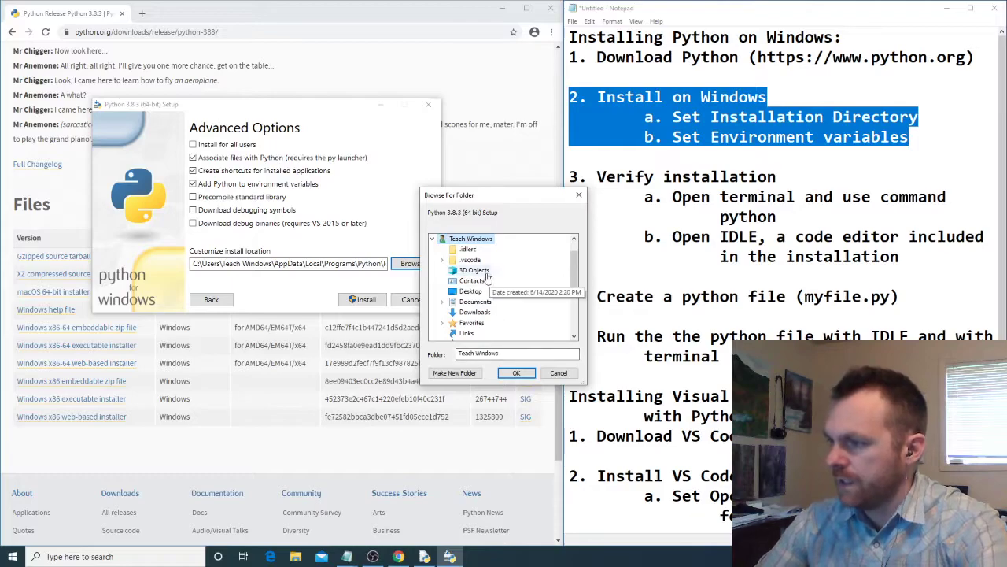
scroll(487, 315, "down", 3)
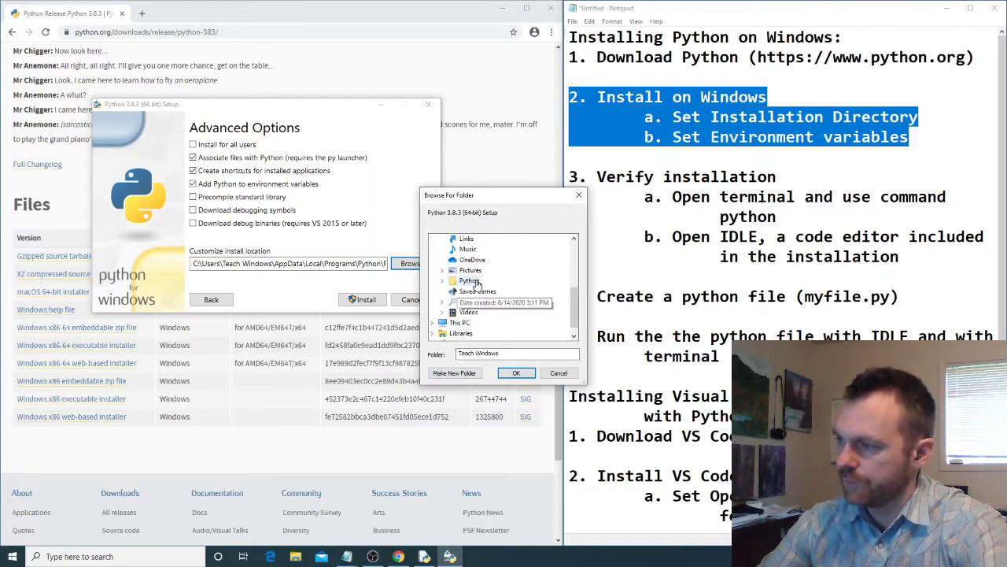
double_click(476, 283)
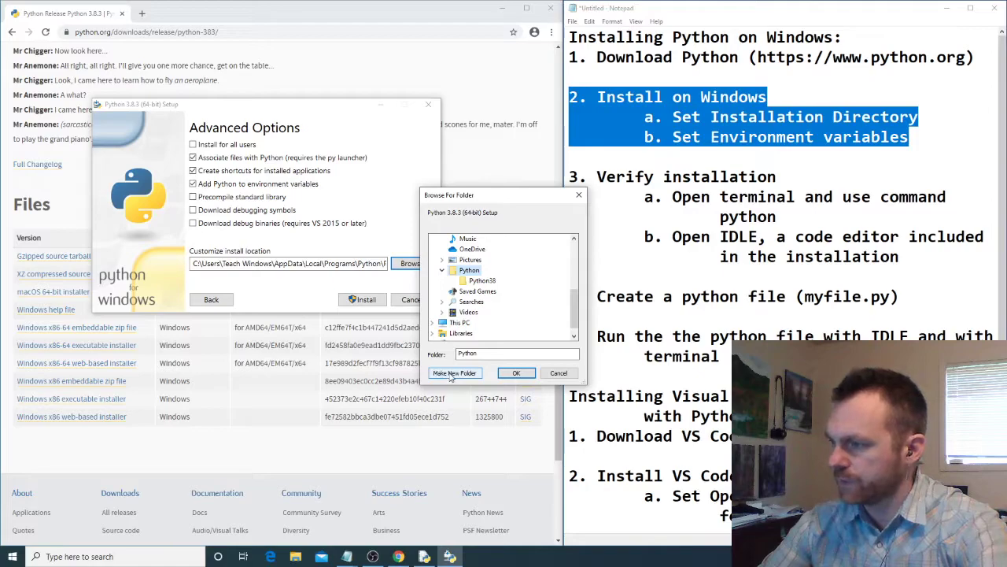
left_click(483, 281)
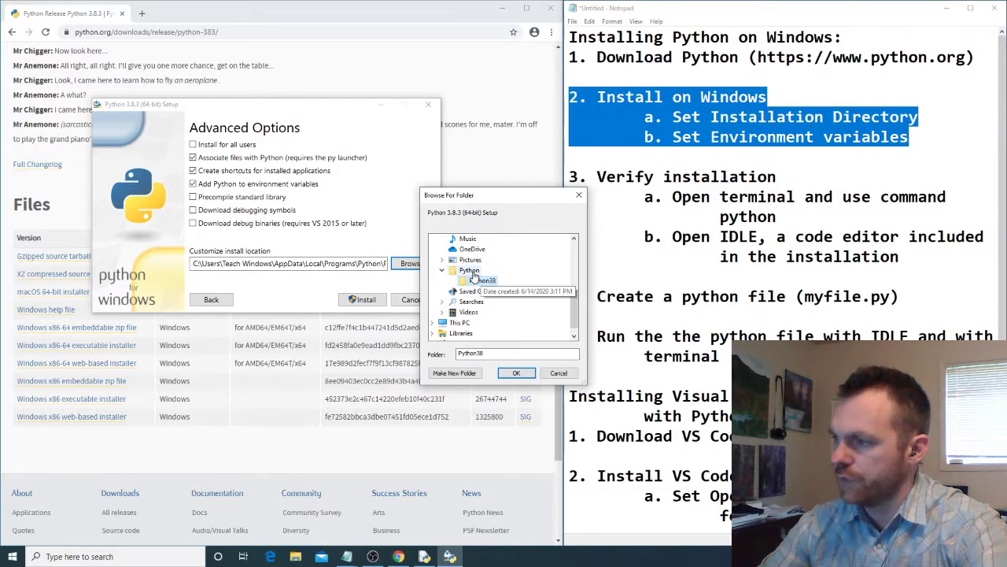
left_click(481, 280)
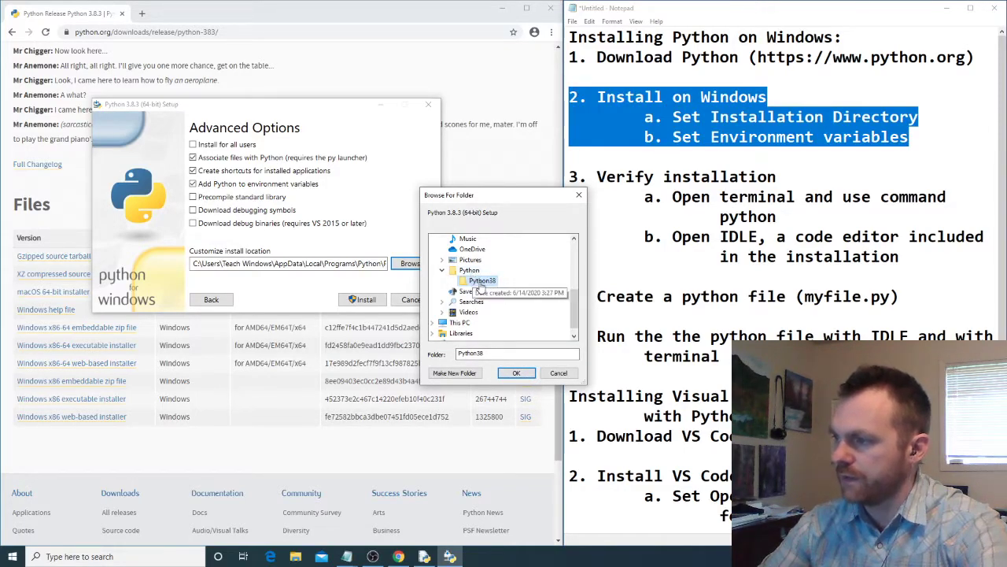
left_click(517, 373)
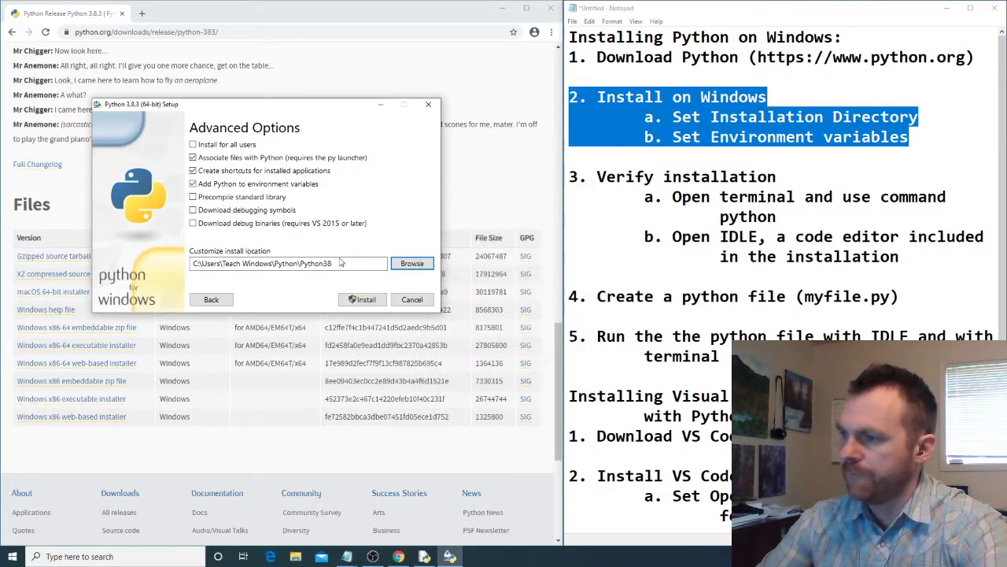
- Install Python 3.8.3 with the chosen location and advanced options, and close the setup once it finishes
left_click_drag(193, 263, 335, 265)
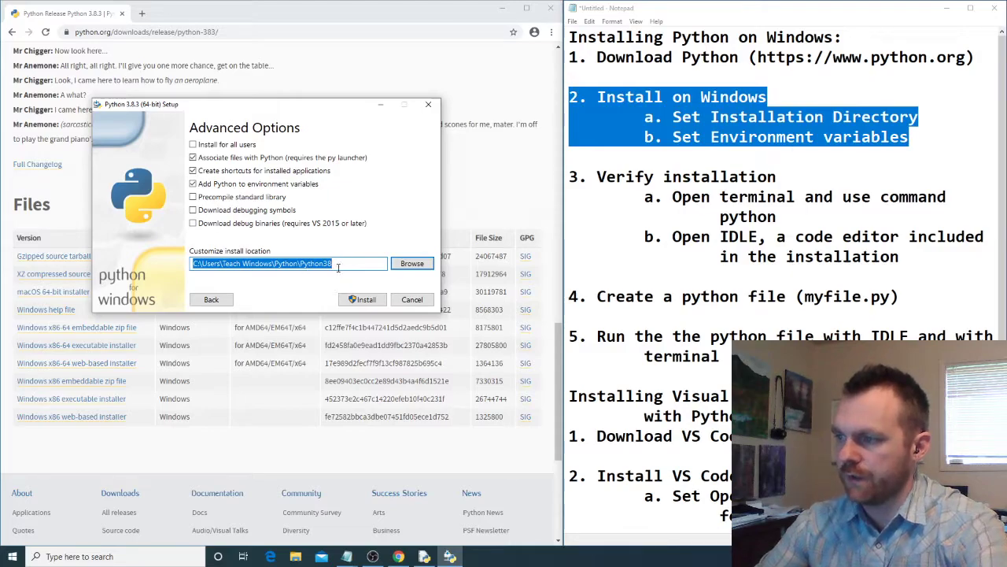
left_click(367, 300)
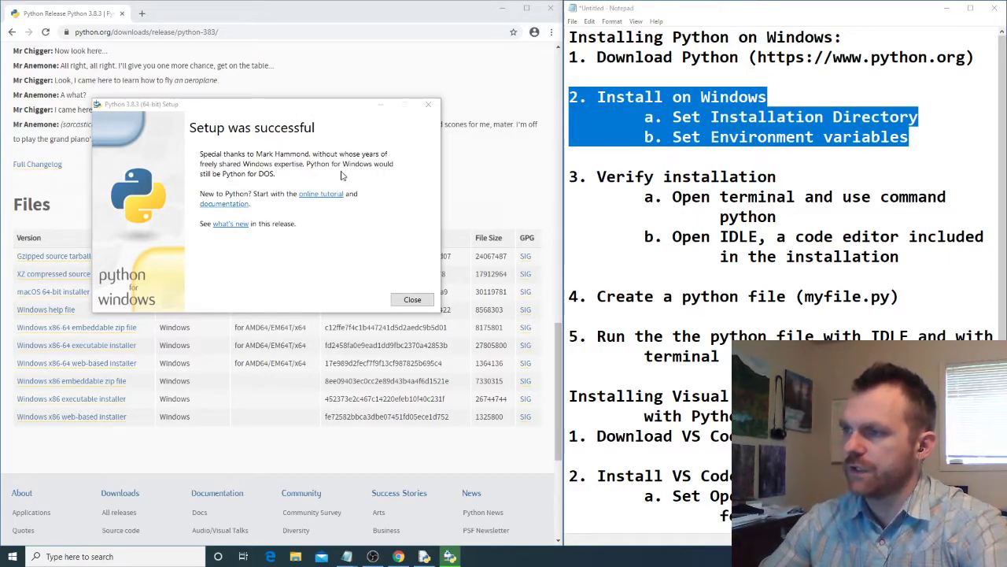
left_click(414, 301)
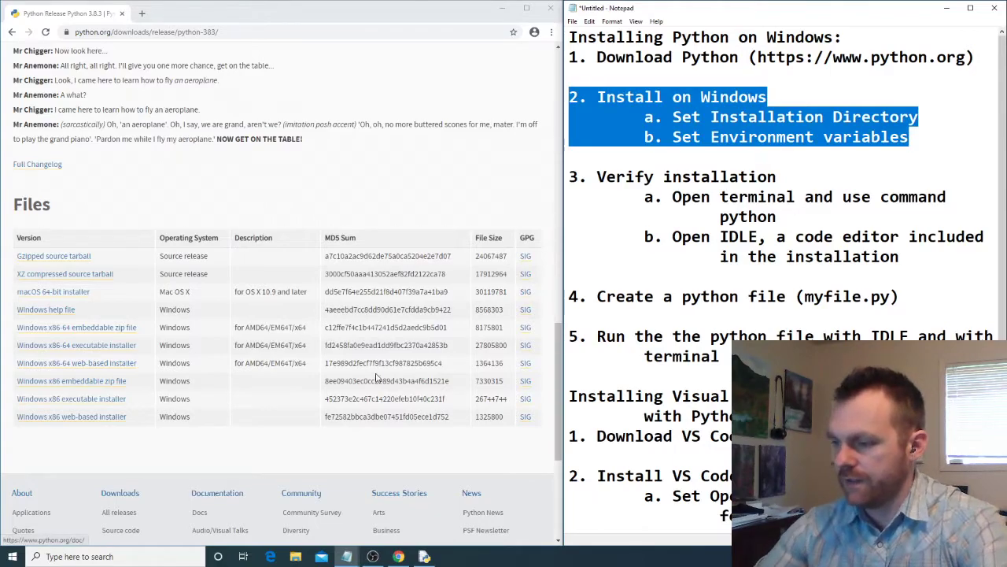
- Open Command Prompt and run python to check the installed version
left_click(122, 556)
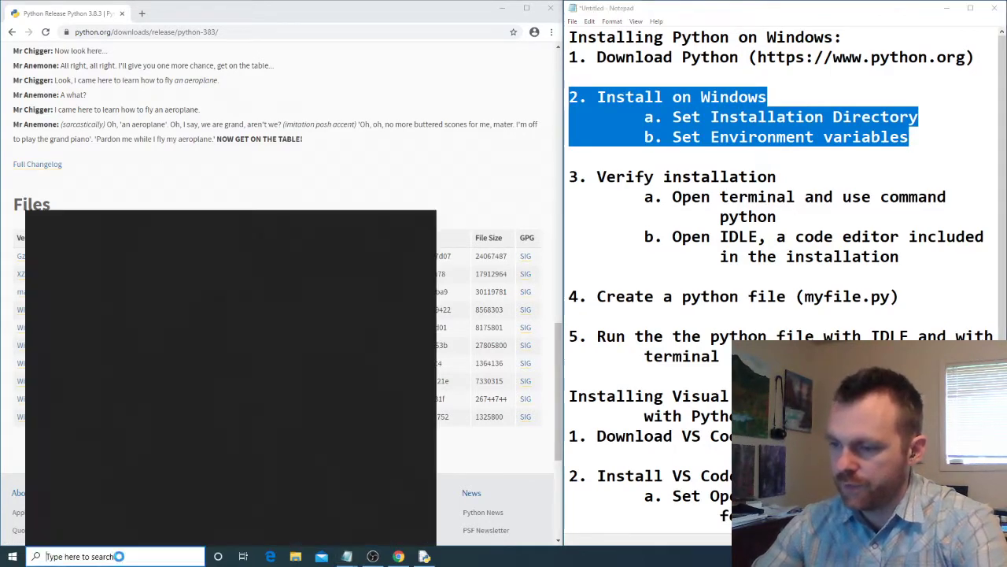
type("comman")
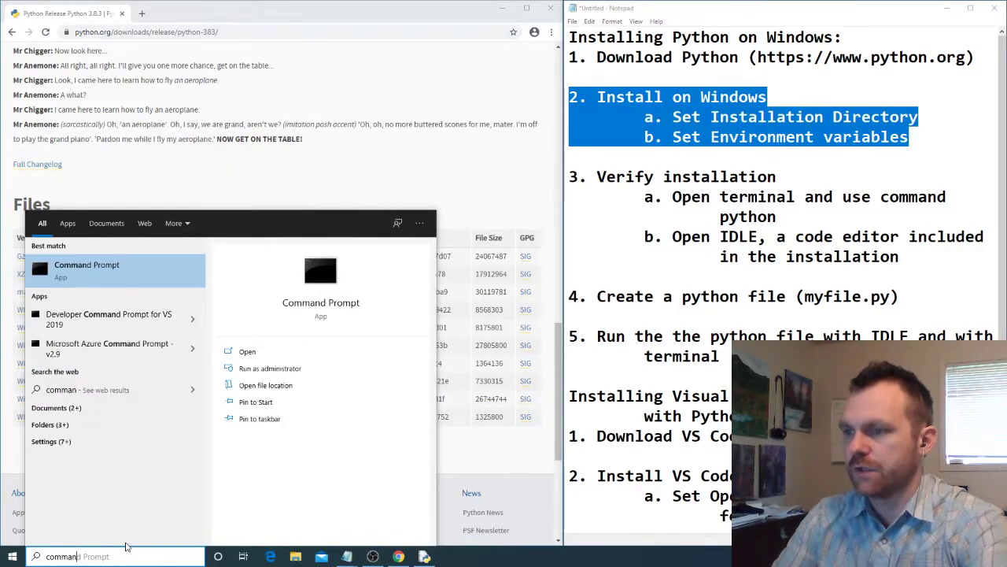
key("Return")
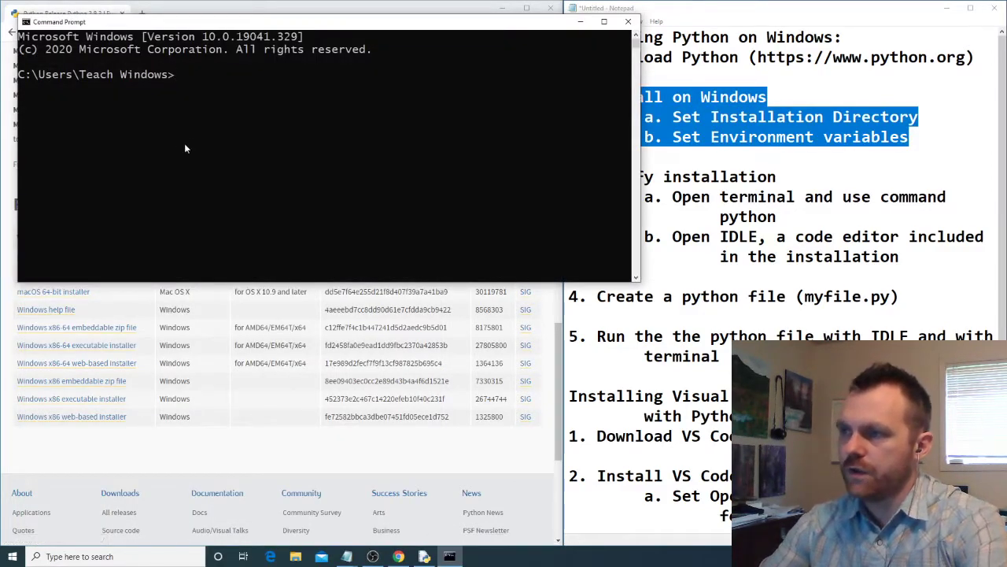
left_click(204, 76)
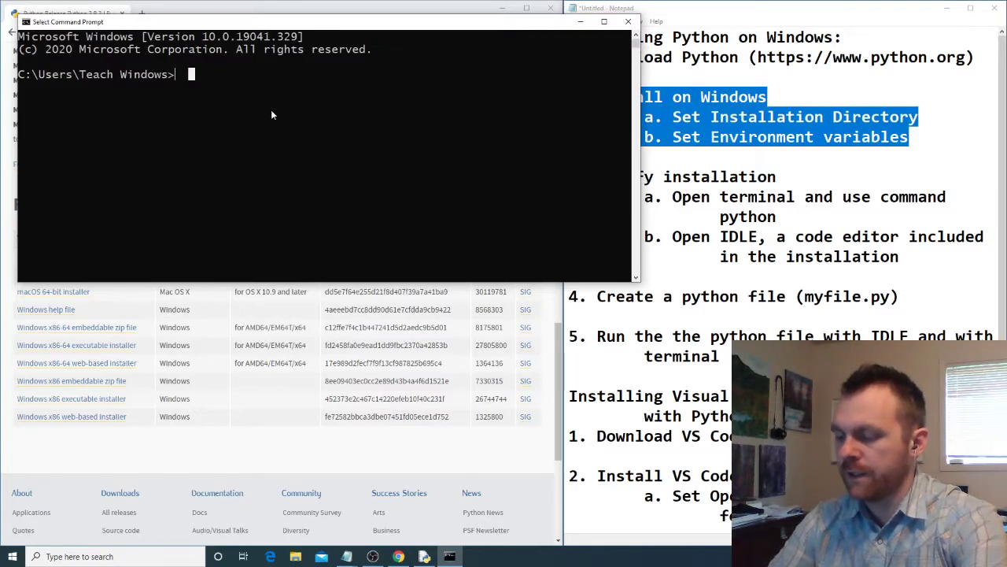
type("python")
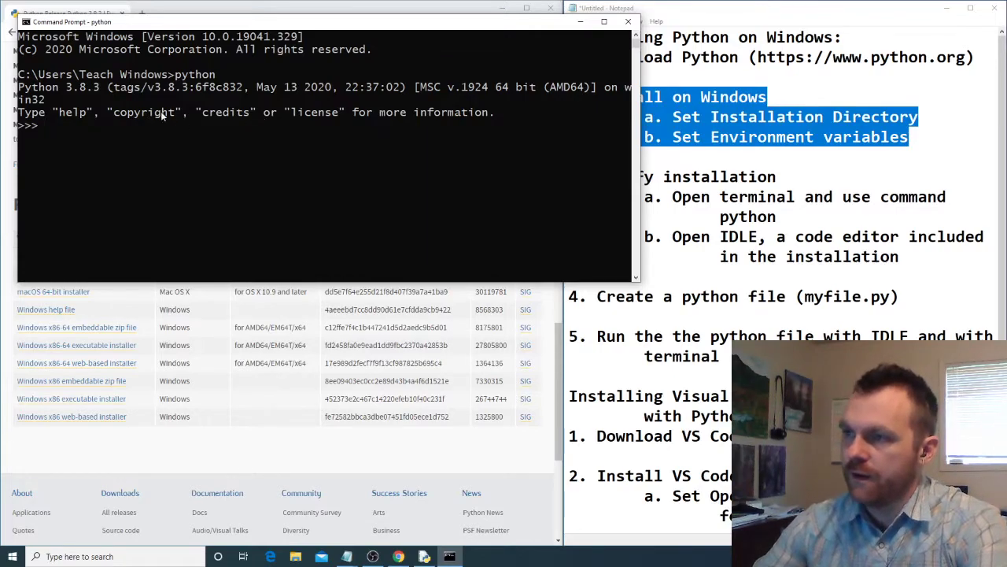
left_click_drag(23, 91, 97, 93)
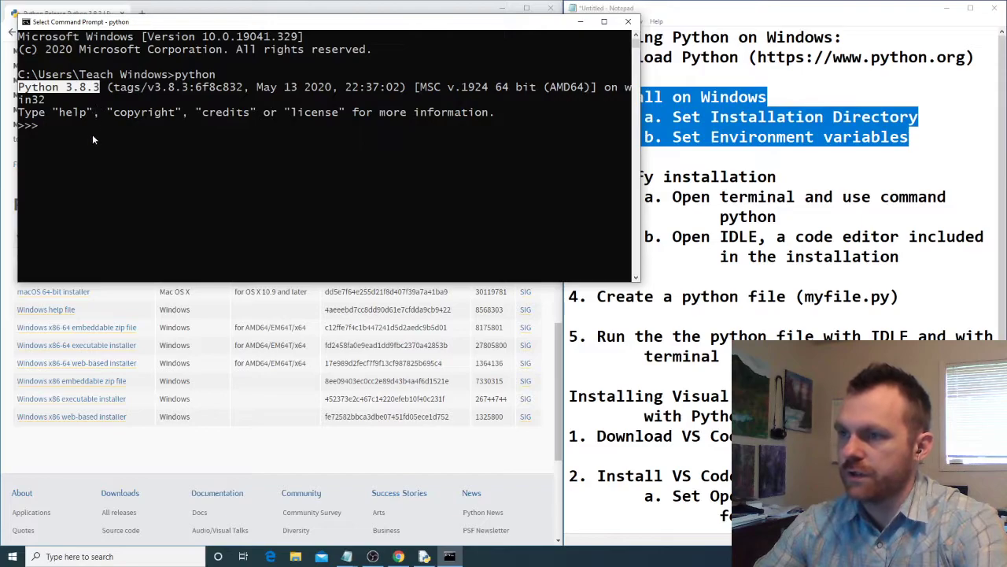
- Evaluate 100+200 in the Python interpreter, then close the Command Prompt window
left_click(47, 126)
left_click(55, 127)
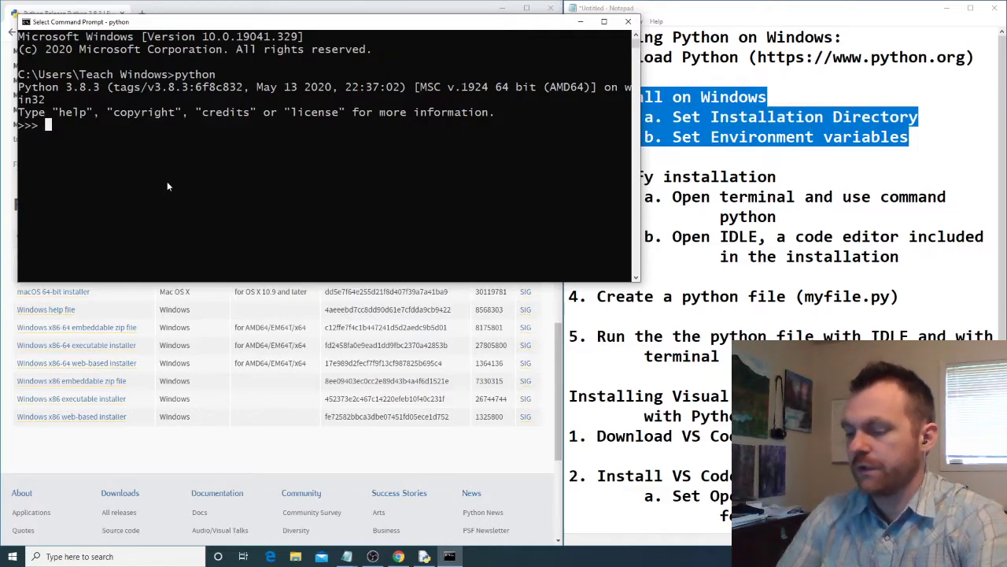
type("100+200")
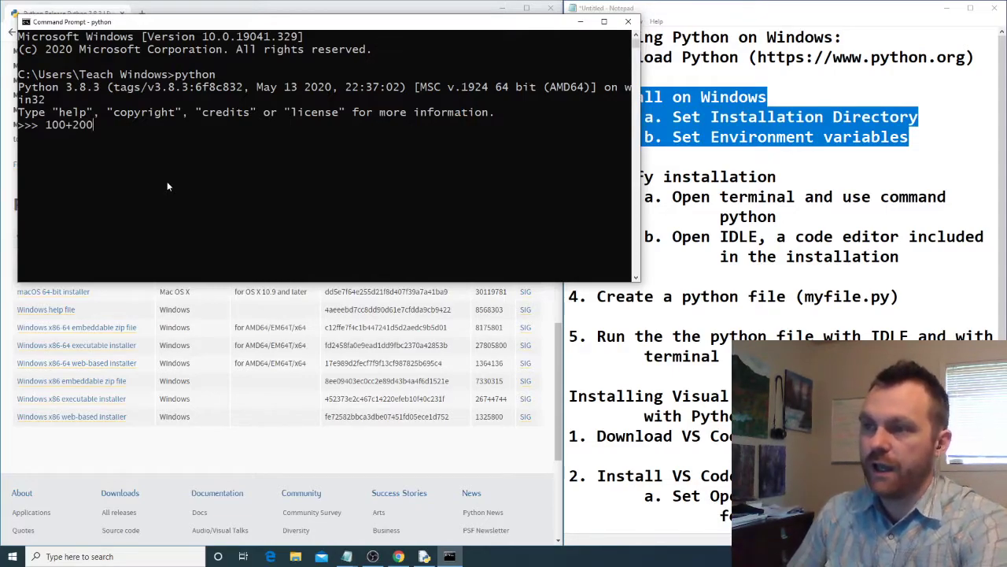
key("Return")
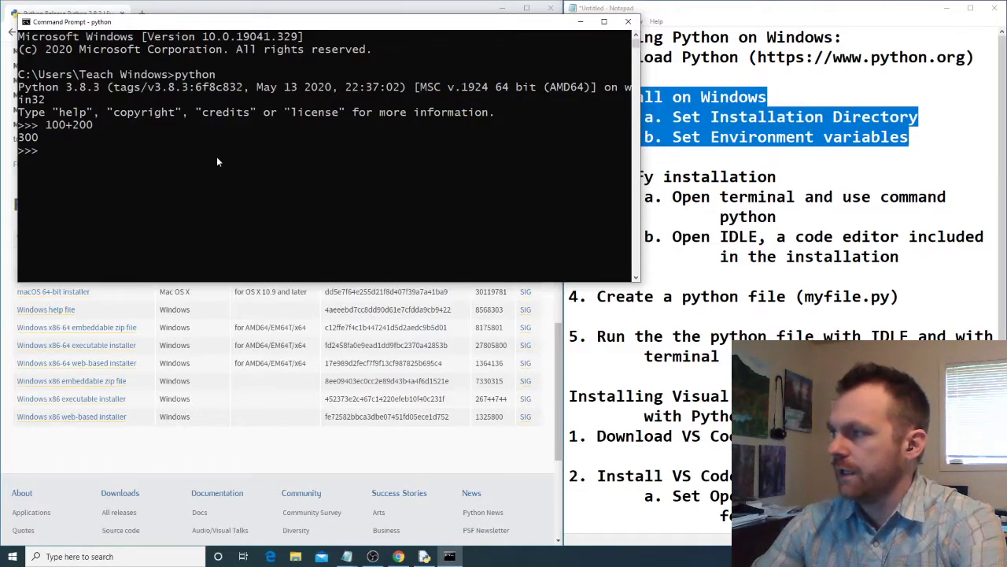
left_click(630, 22)
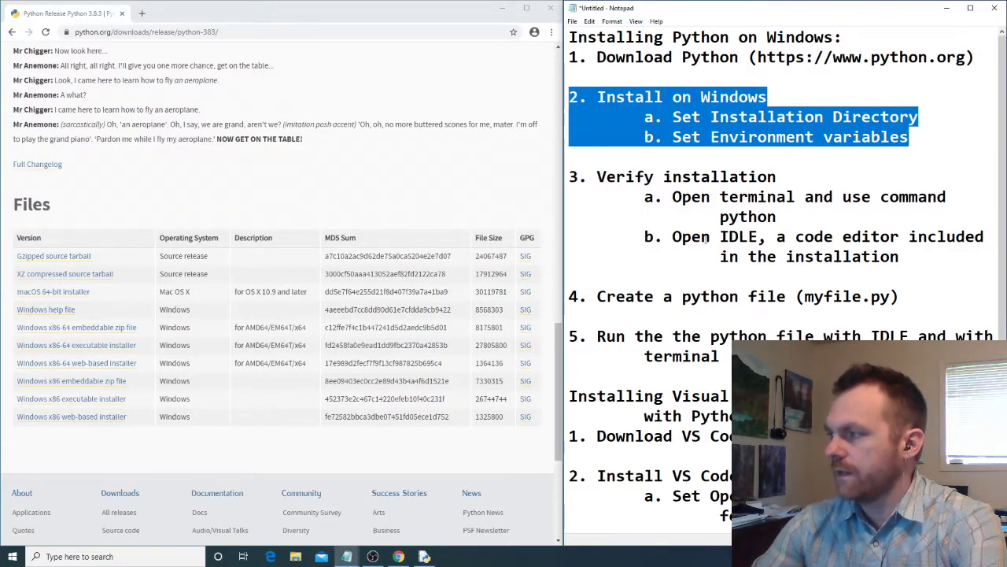
- Highlight the IDLE item in the Notepad checklist, then find and open IDLE (Python 3.8 64-bit)
left_click(700, 232)
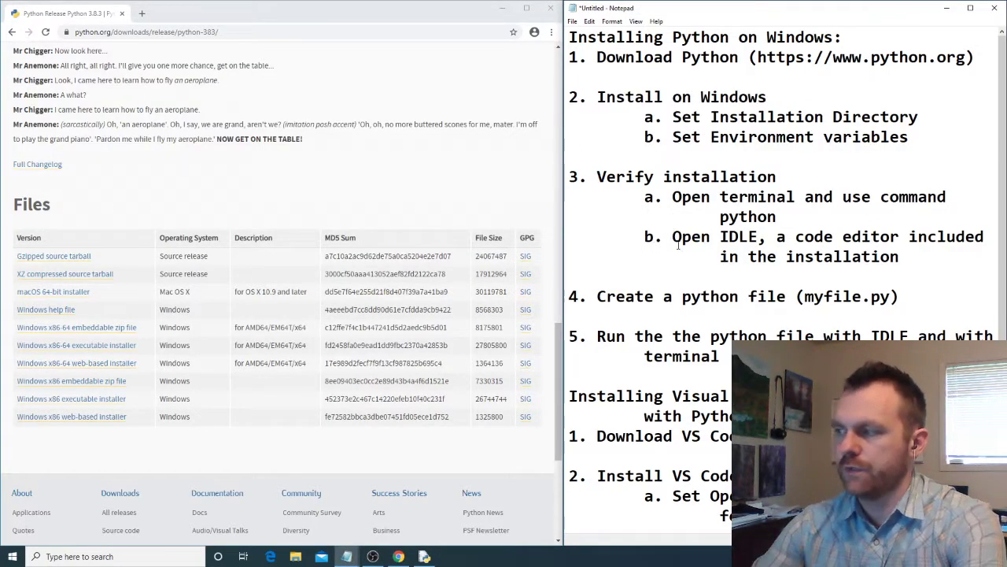
left_click_drag(674, 240, 899, 257)
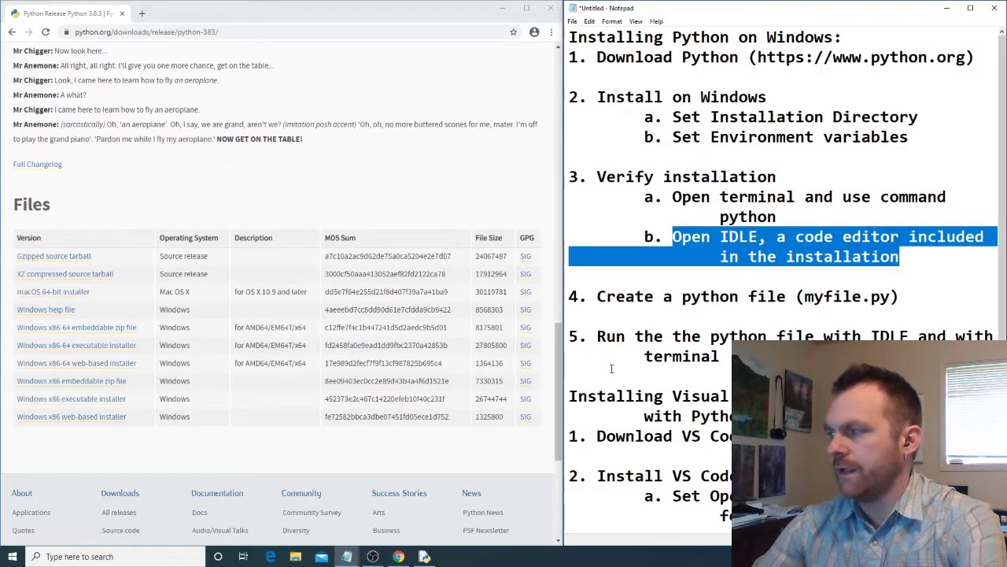
left_click(152, 557)
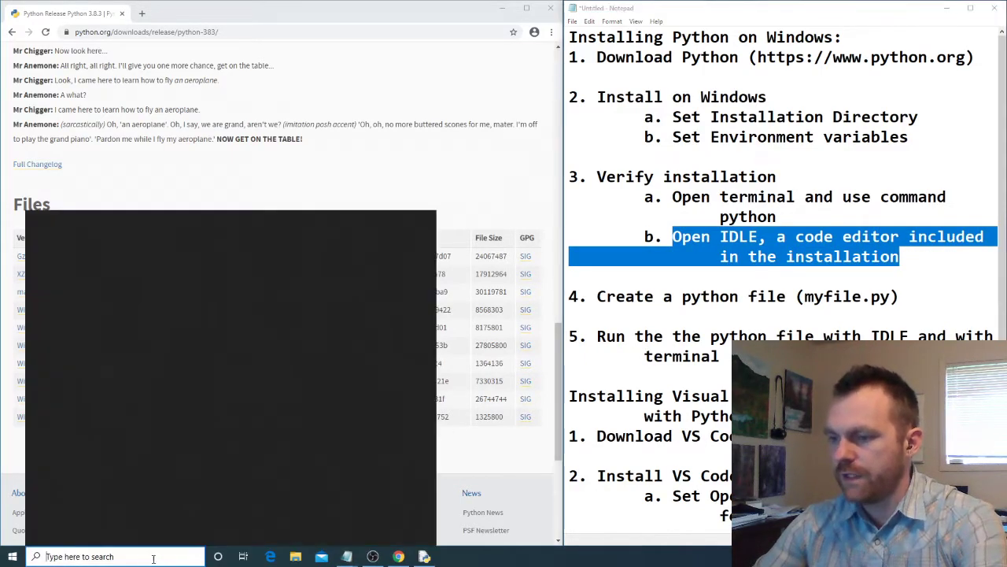
type("idle")
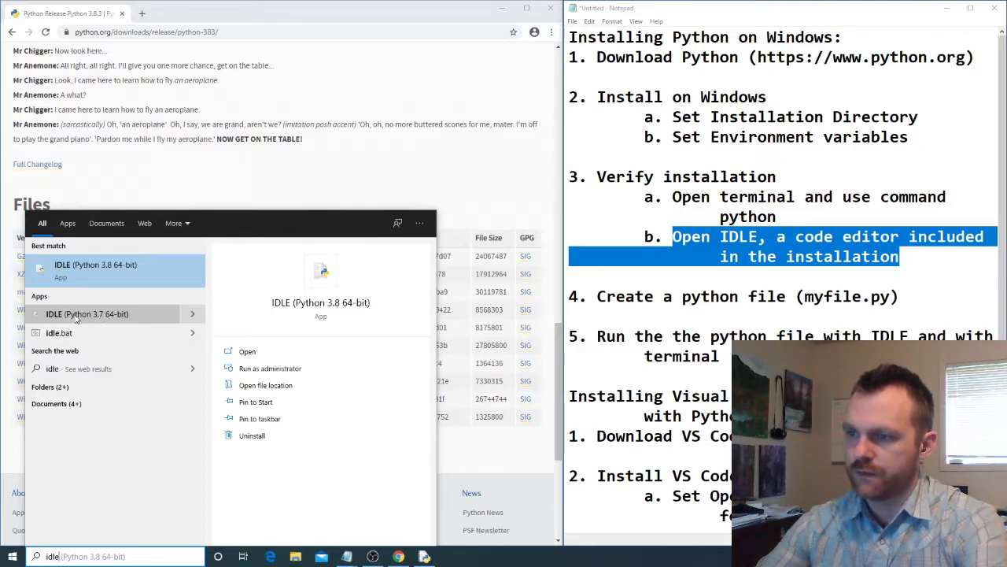
left_click(108, 275)
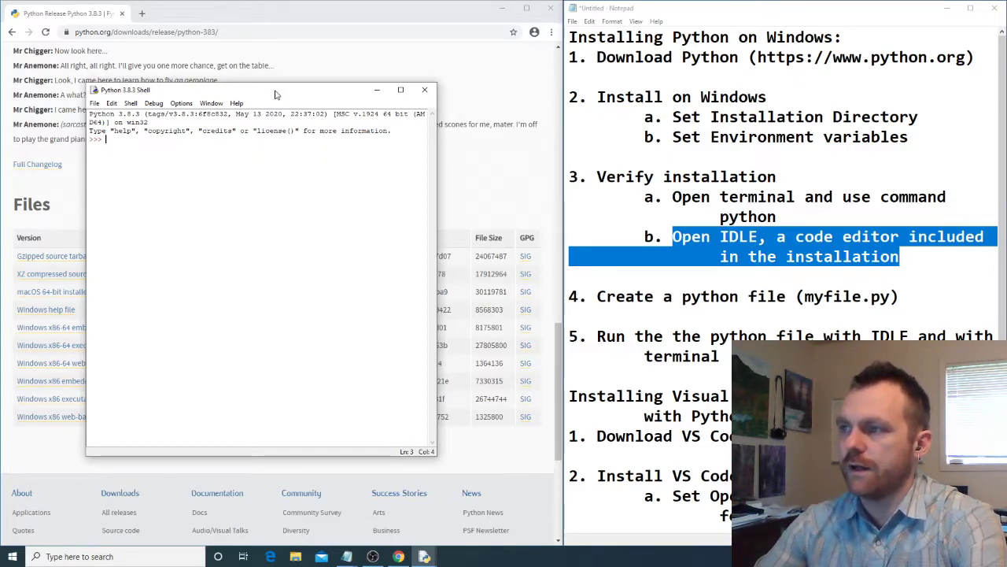
- Move the Python shell window aside and evaluate 100+200 in it
left_click_drag(274, 89, 208, 65)
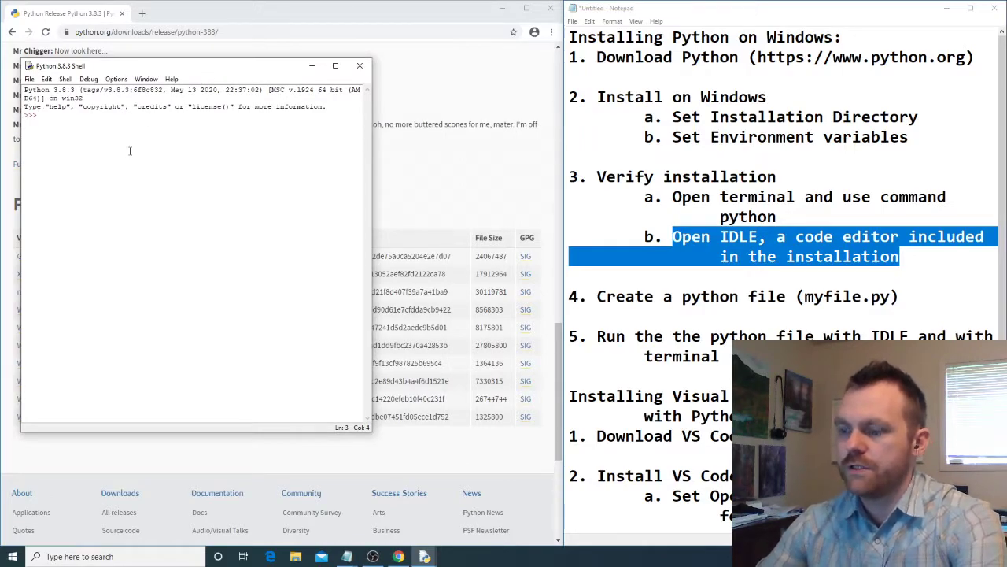
type("100+200")
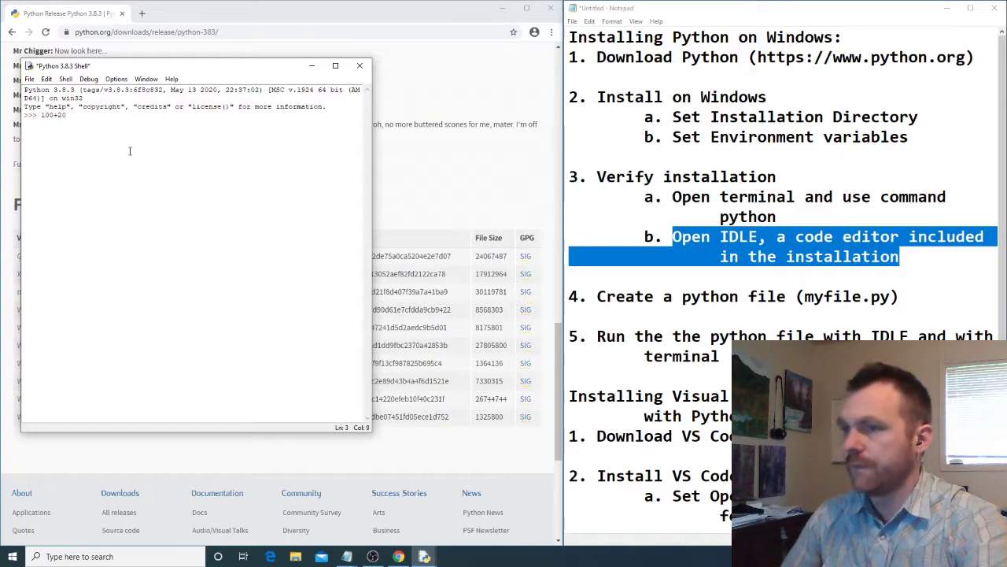
key("Return")
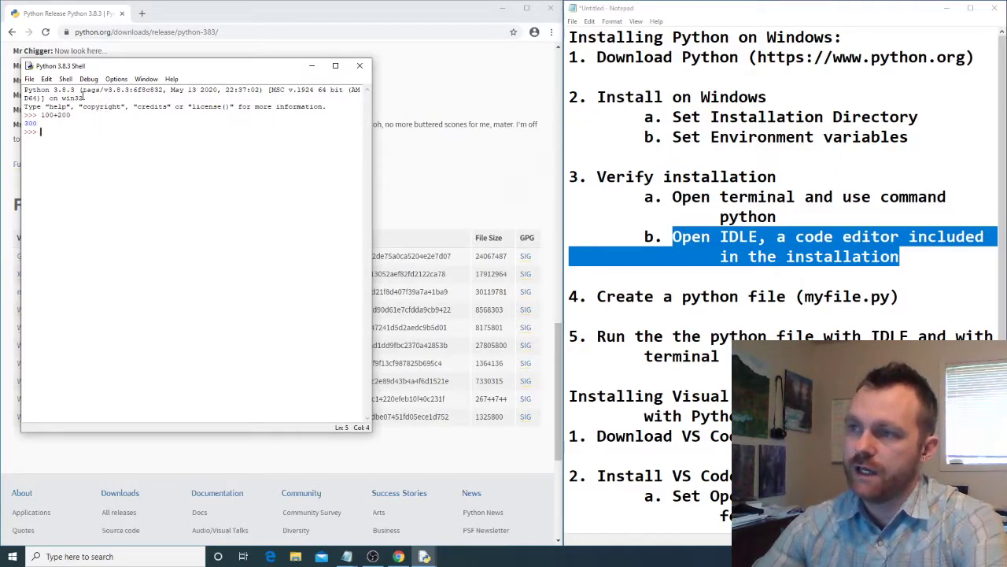
- Create a new IDLE file, look over its run commands, and move its window away from the shell
left_click(29, 79)
left_click(41, 91)
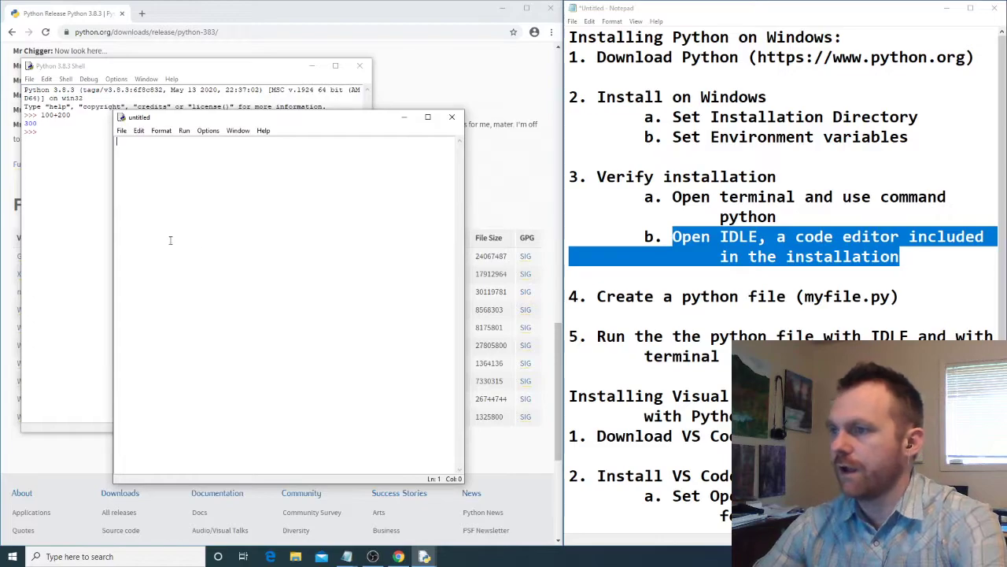
left_click(184, 131)
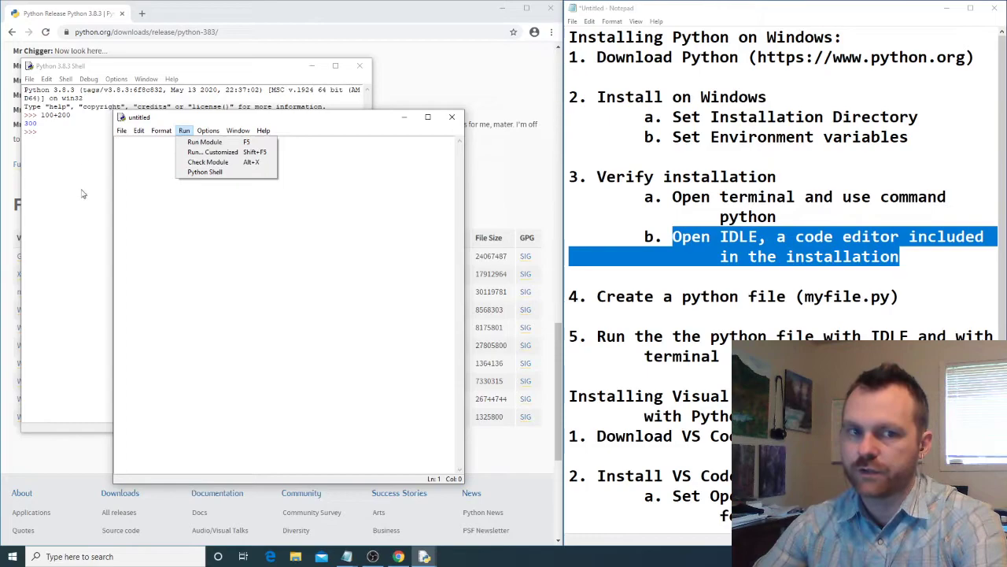
left_click(196, 265)
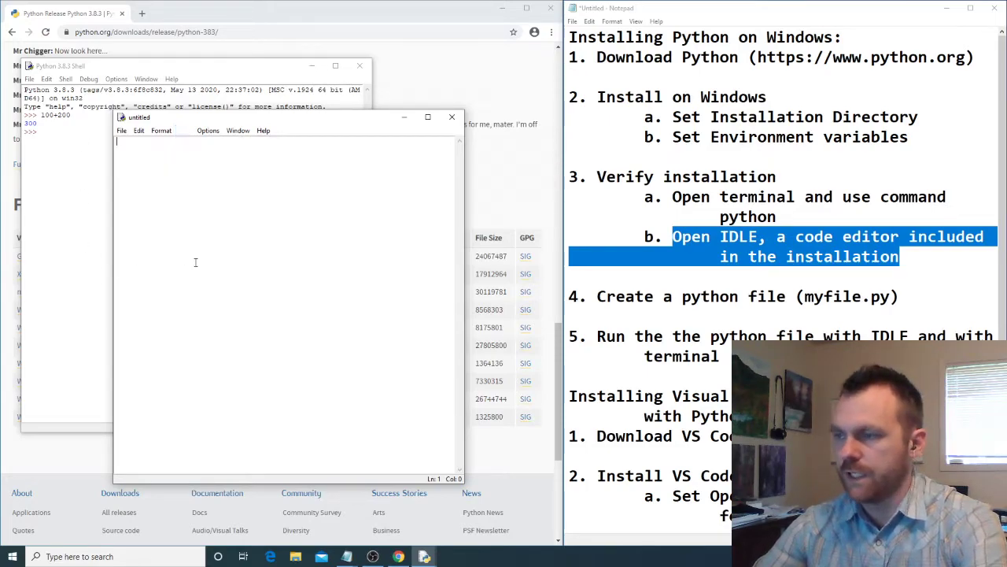
left_click_drag(305, 117, 490, 106)
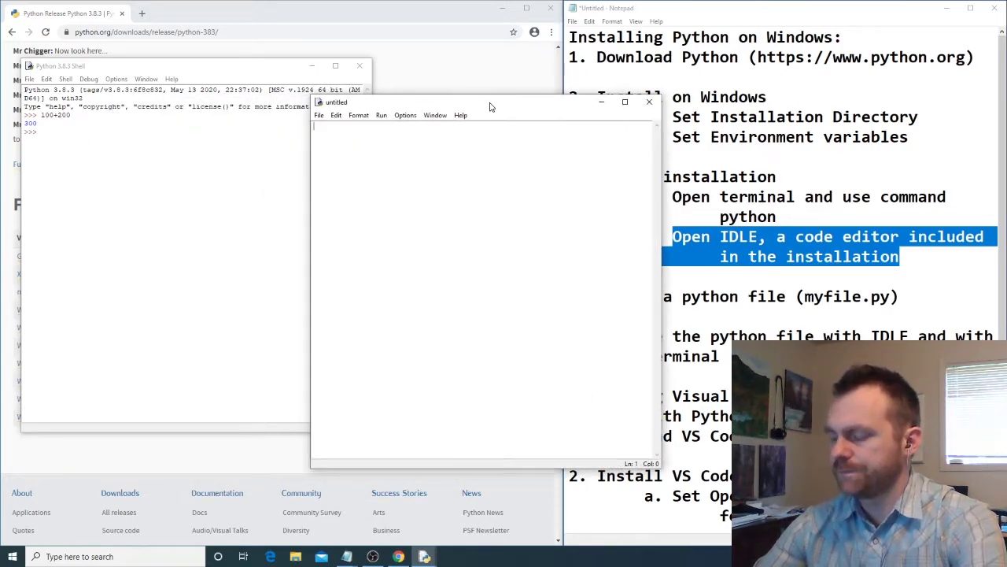
- Write a script that sets x = 100 and y = 200, then prints x+y and "Hello World"
type("100")
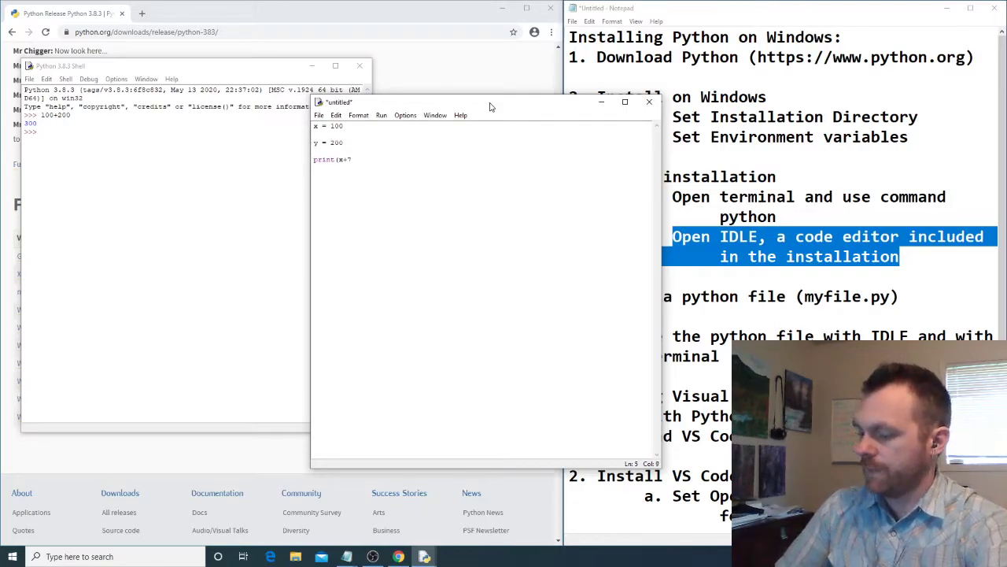
type(")")
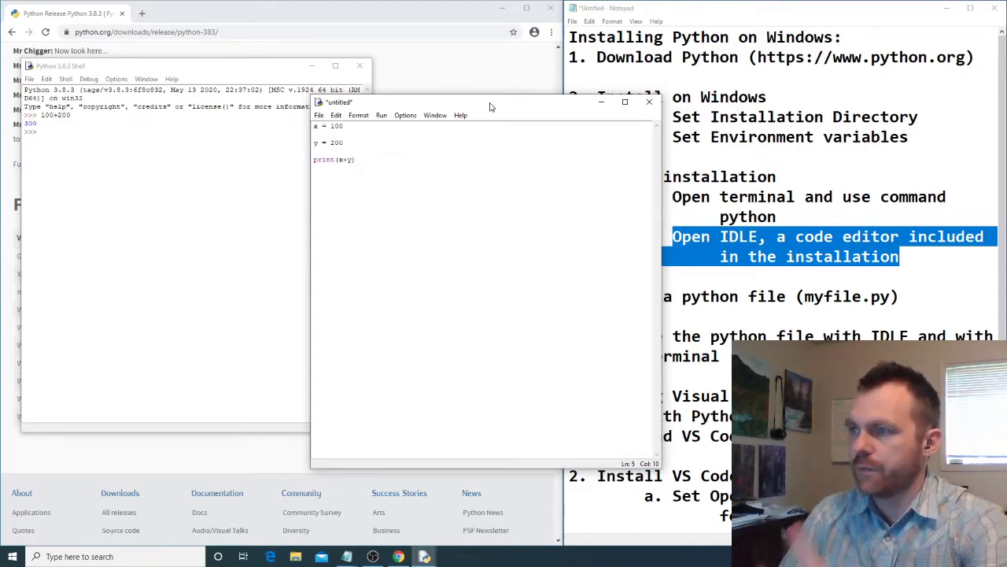
key("Return")
key("Return")
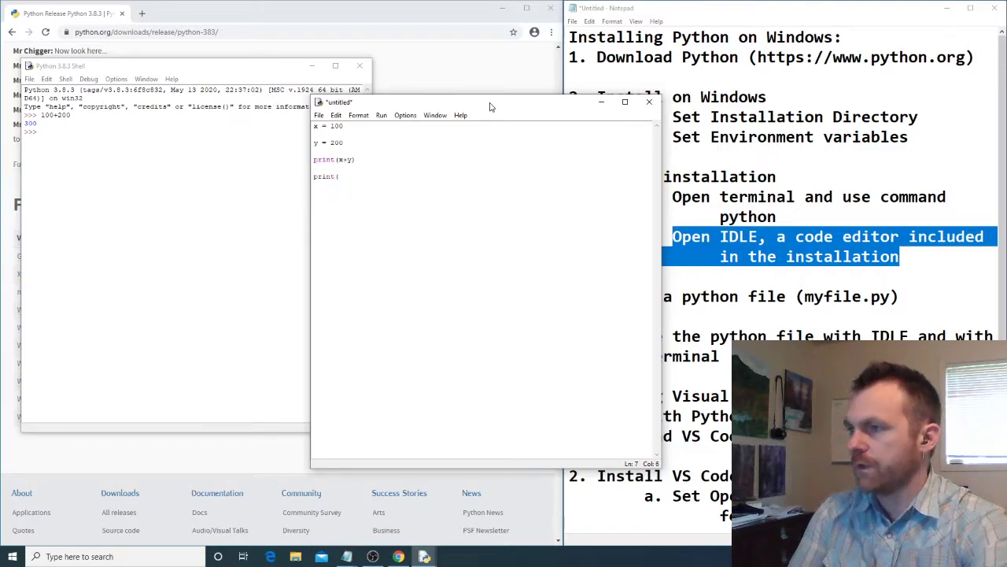
type("print(\"Hello World")
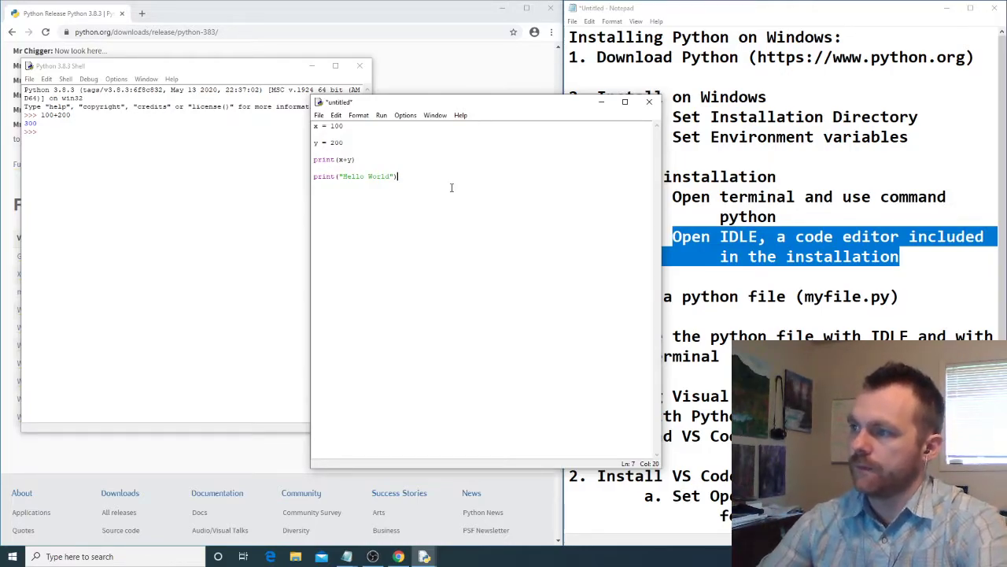
- Run the script as a module, saving it as myfile in the Python38 folder and replacing the existing file
left_click(382, 116)
left_click(395, 128)
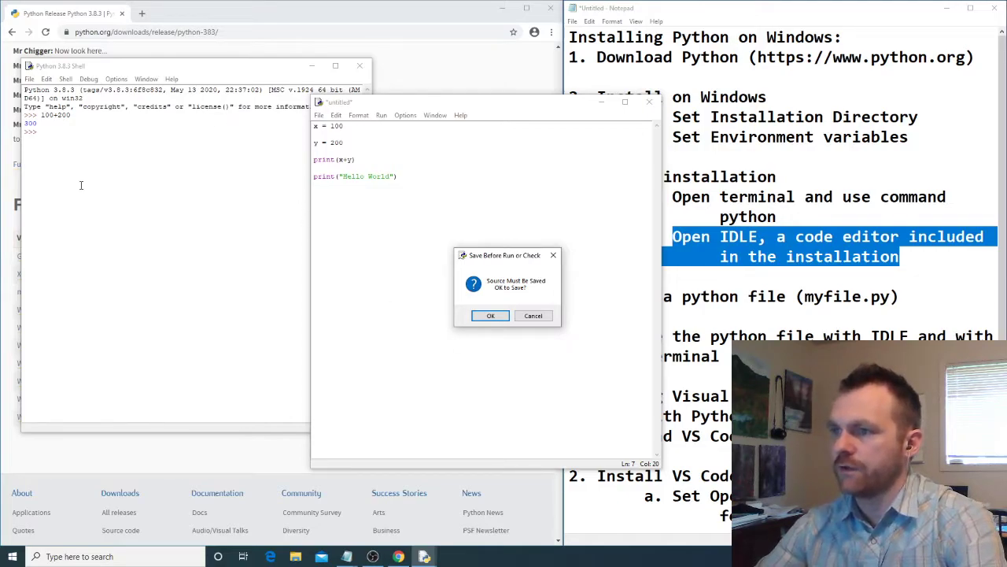
left_click(490, 316)
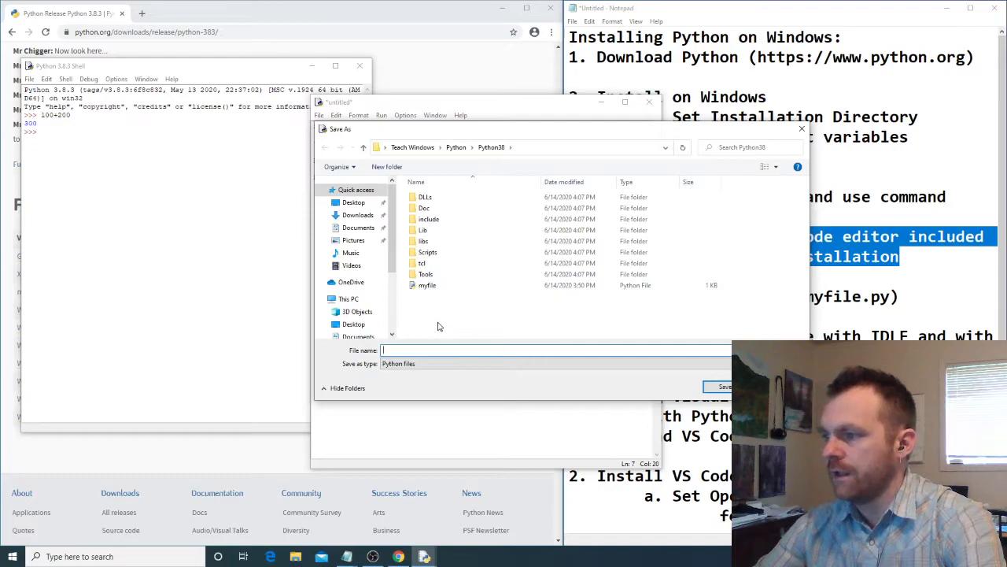
left_click(427, 287)
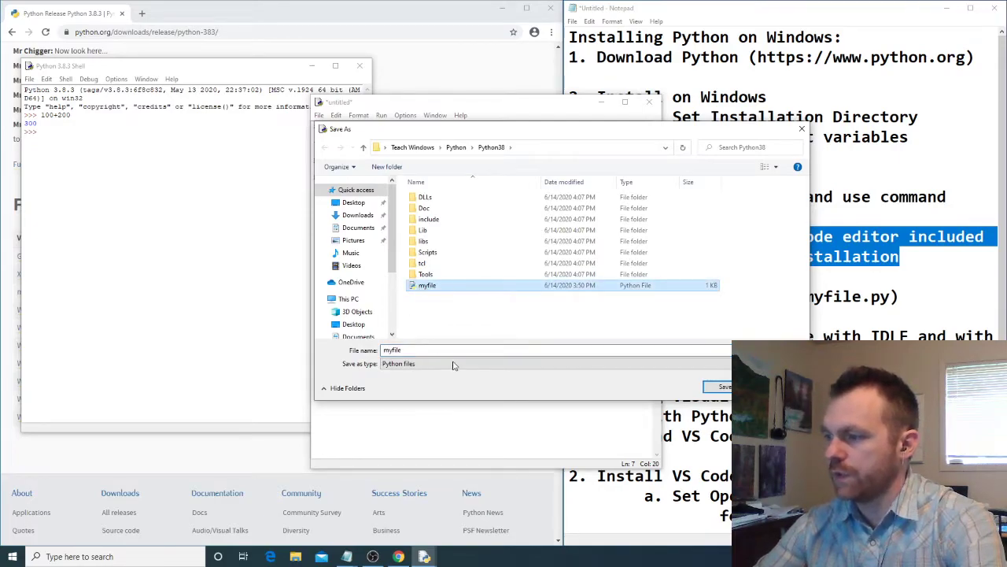
left_click(716, 387)
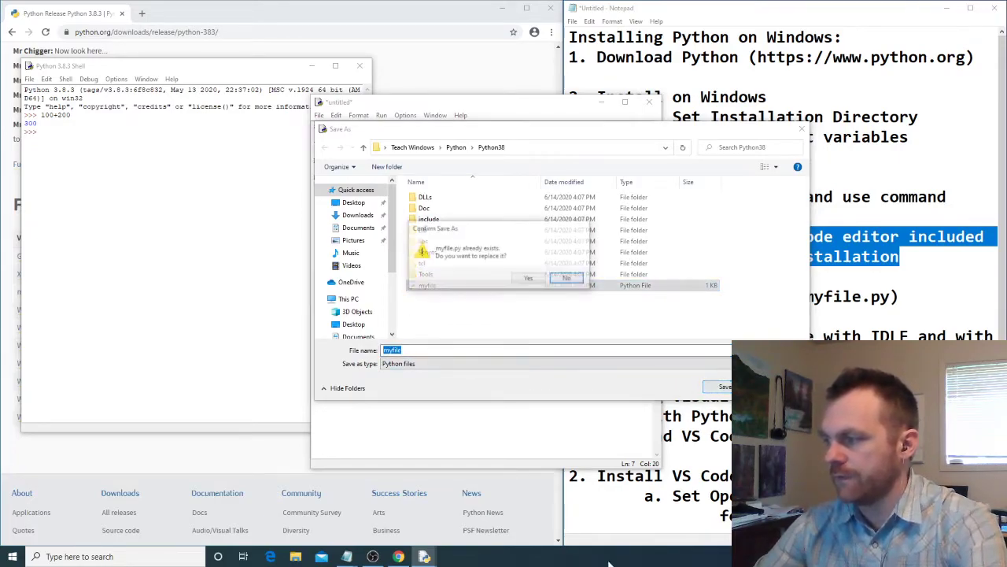
left_click(529, 278)
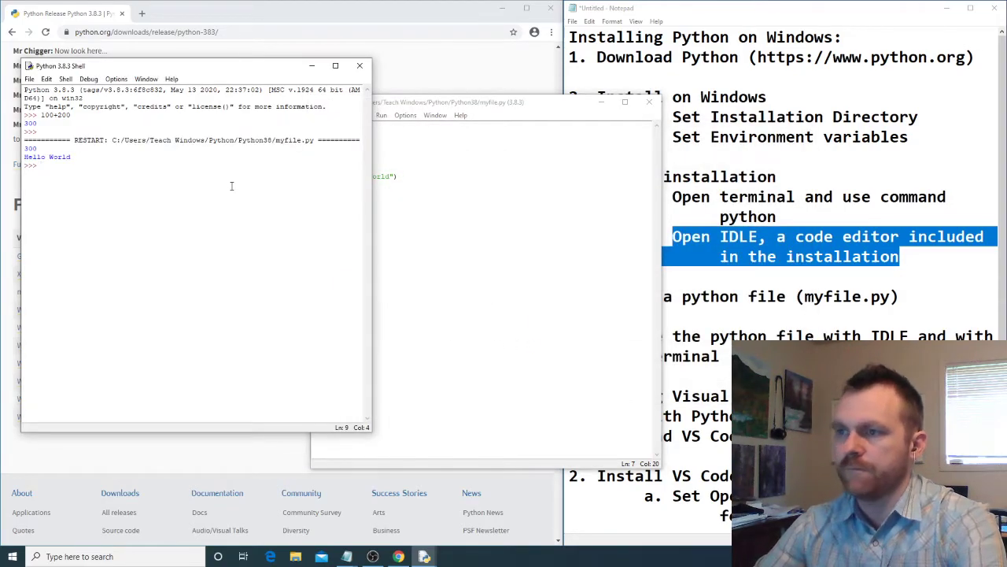
- Examine the script path and the printed output lines in the Python shell
left_click_drag(33, 151, 314, 140)
left_click(160, 186)
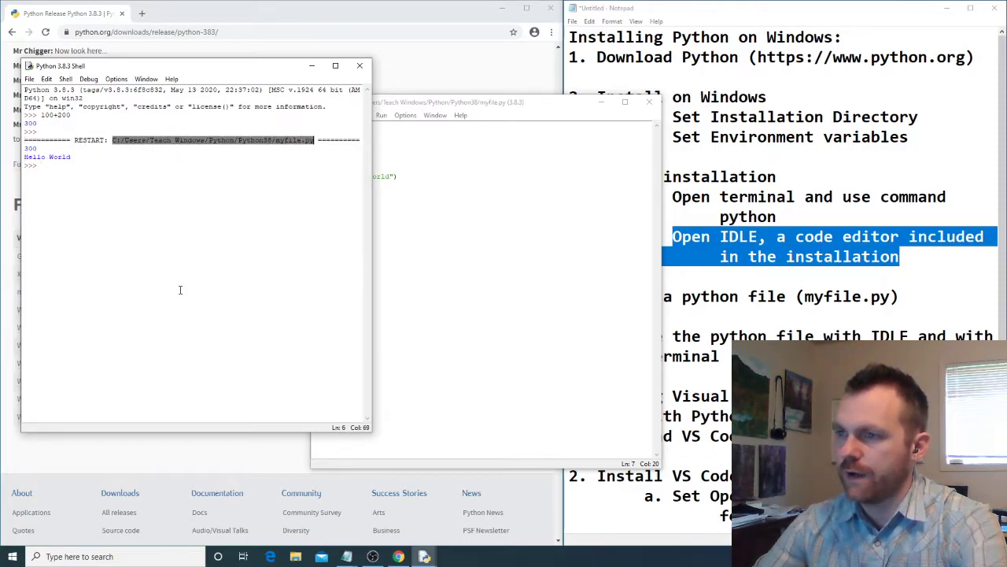
left_click(50, 165)
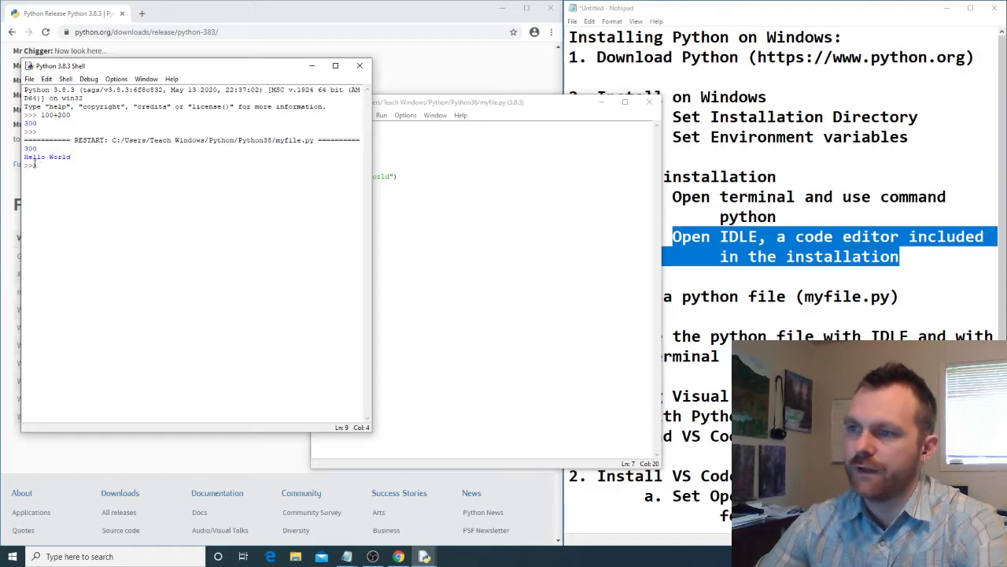
left_click_drag(28, 146, 71, 158)
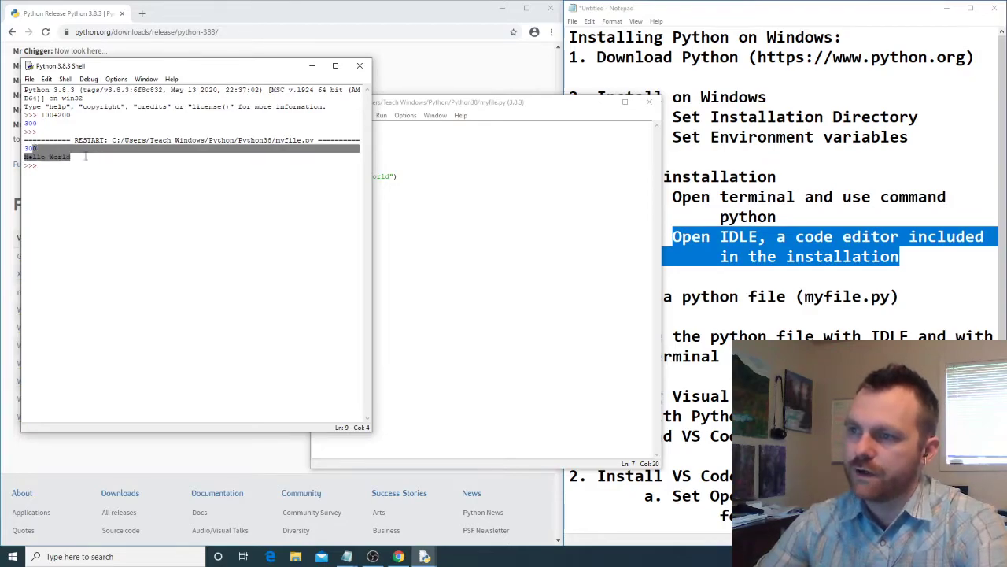
left_click(35, 166)
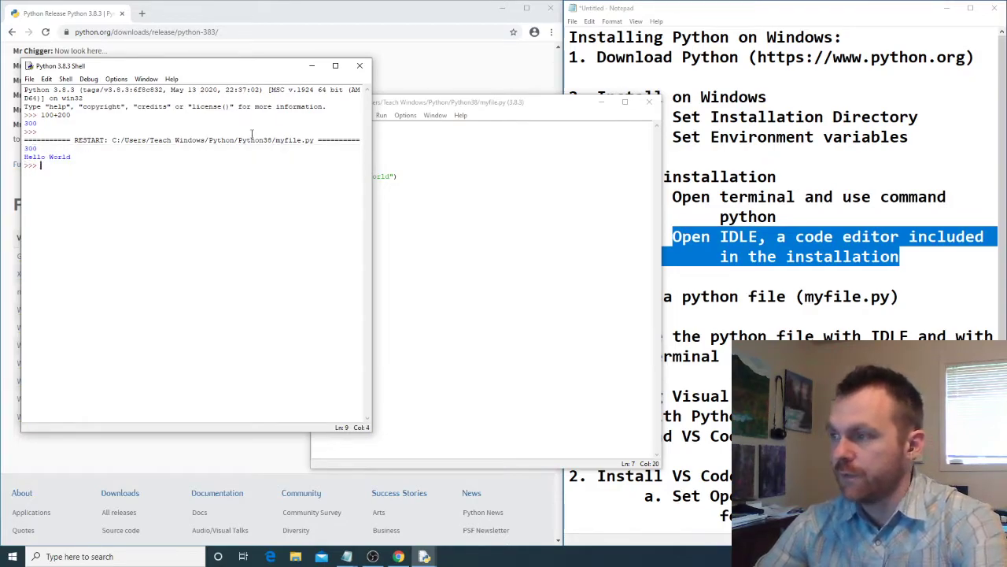
- Evaluate x and y in the shell beside the myfile.py editor, then close both IDLE windows
left_click(516, 104)
left_click_drag(455, 104, 519, 70)
left_click(60, 165)
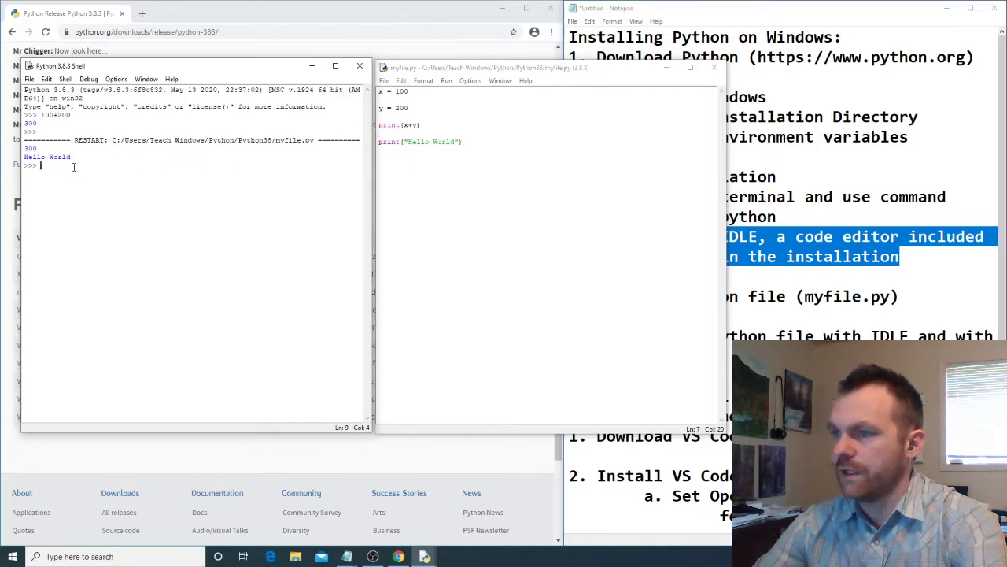
type("x")
key("Return")
type("y")
key("Return")
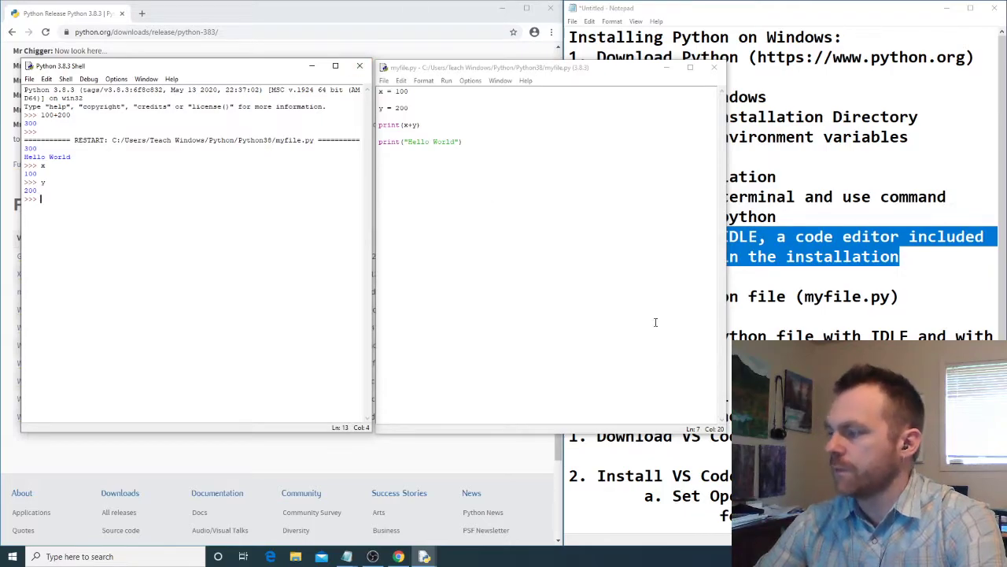
left_click(360, 65)
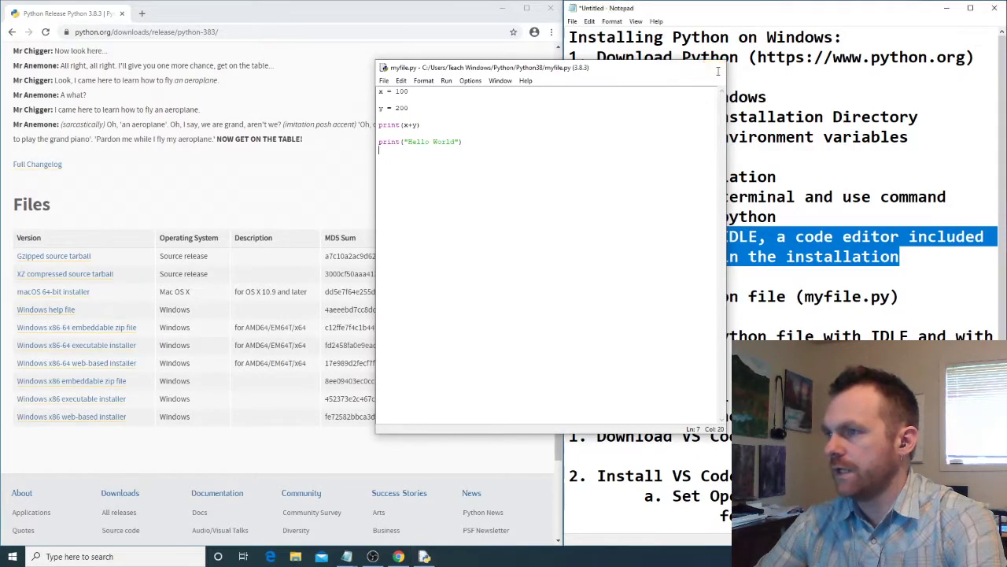
left_click(718, 69)
- Switch to Chrome, search for visual studio code, and open the Visual Studio Code download page
left_click(347, 122)
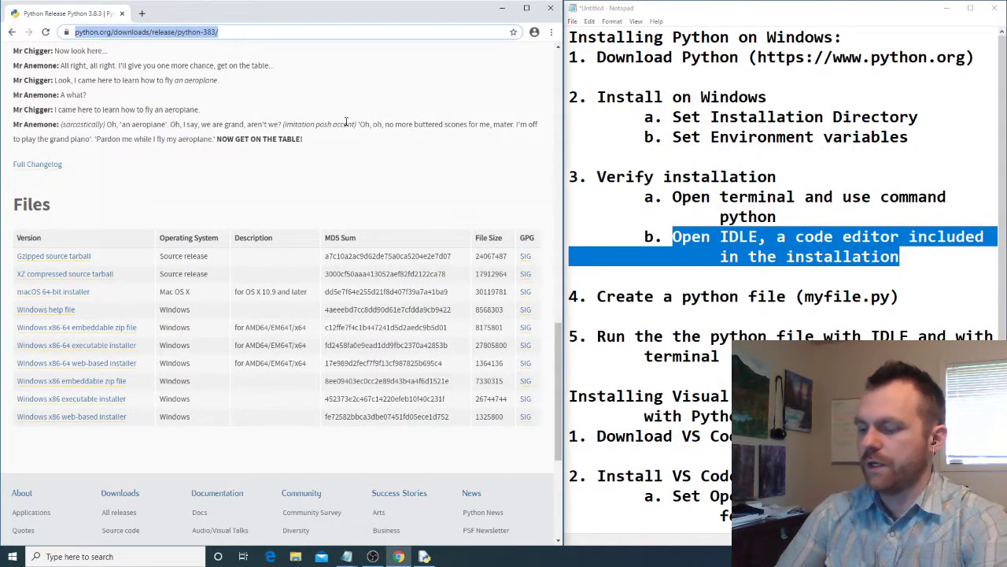
type("visual studio code")
key("Return")
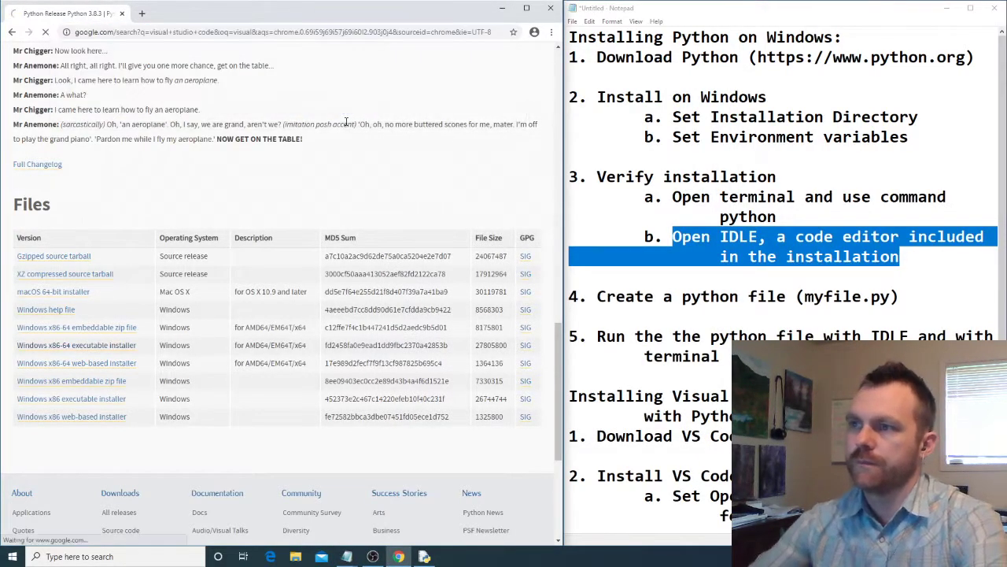
left_click(177, 162)
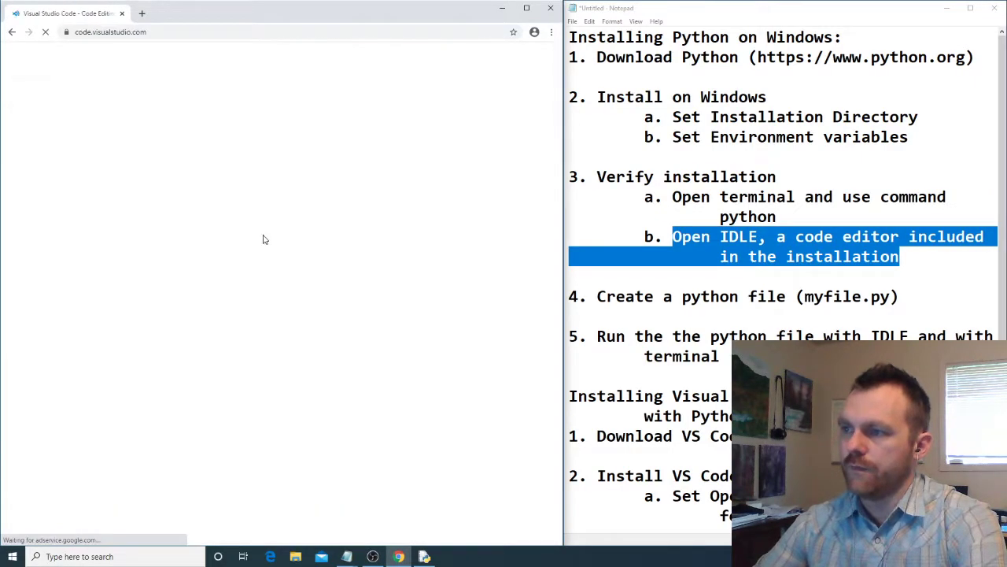
left_click(497, 61)
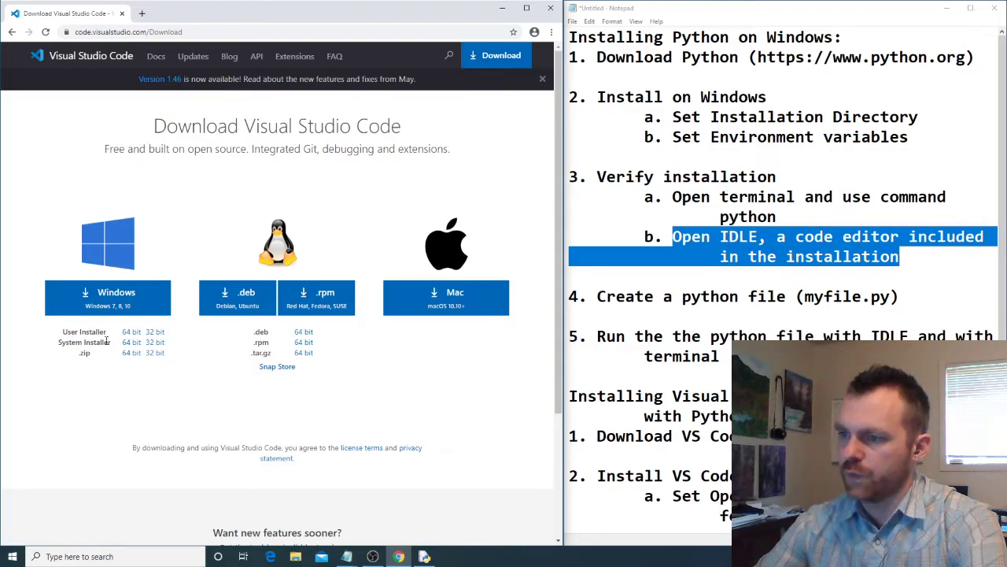
- Download the 64 bit User Installer of Visual Studio Code for Windows and go to the VS Code part of the checklist
left_click_drag(63, 332, 108, 335)
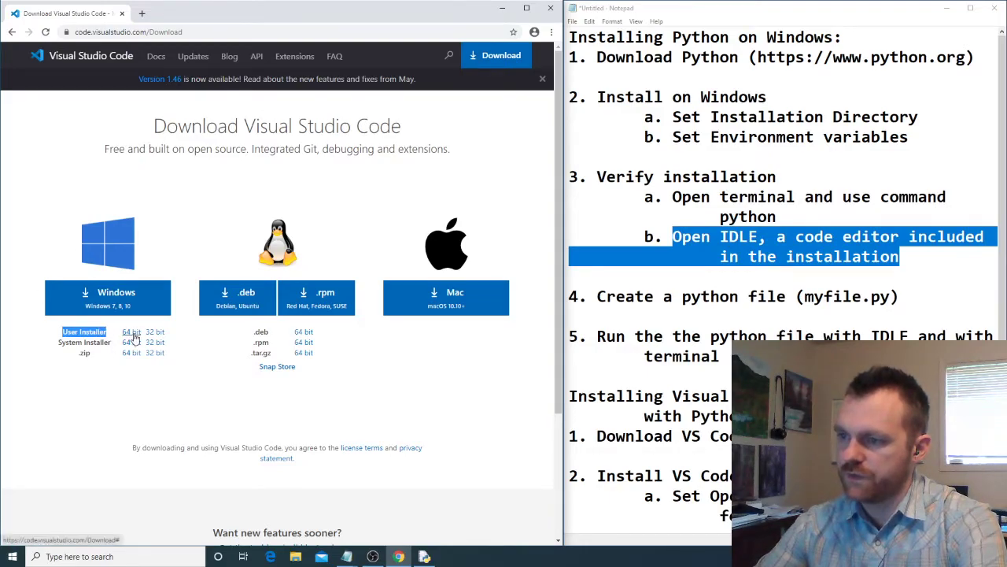
left_click(132, 332)
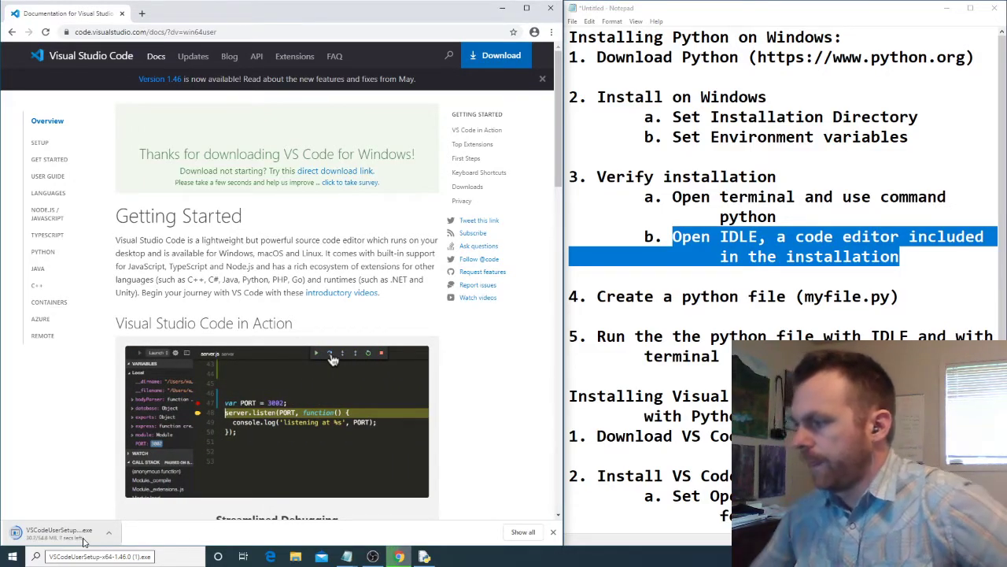
scroll(790, 336, "down", 3)
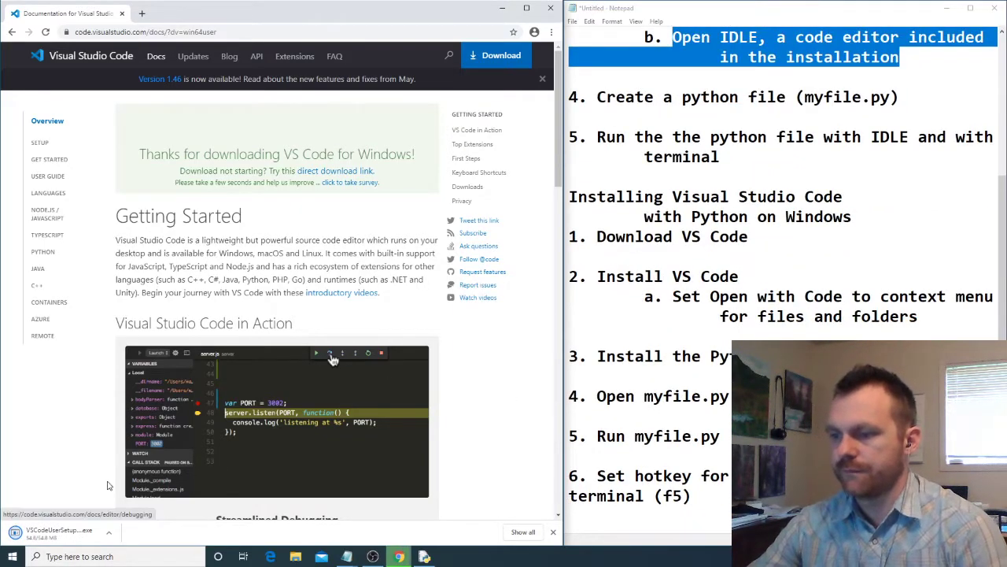
- Run the downloaded Visual Studio Code installer, accept the license agreement, and keep the default destination and Start Menu folder
left_click(54, 532)
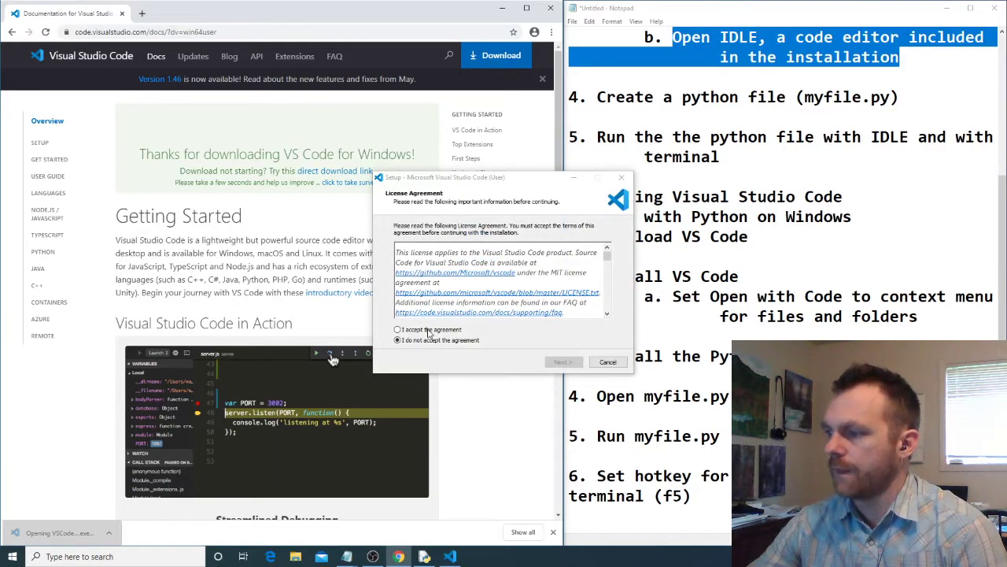
left_click(425, 329)
left_click(561, 362)
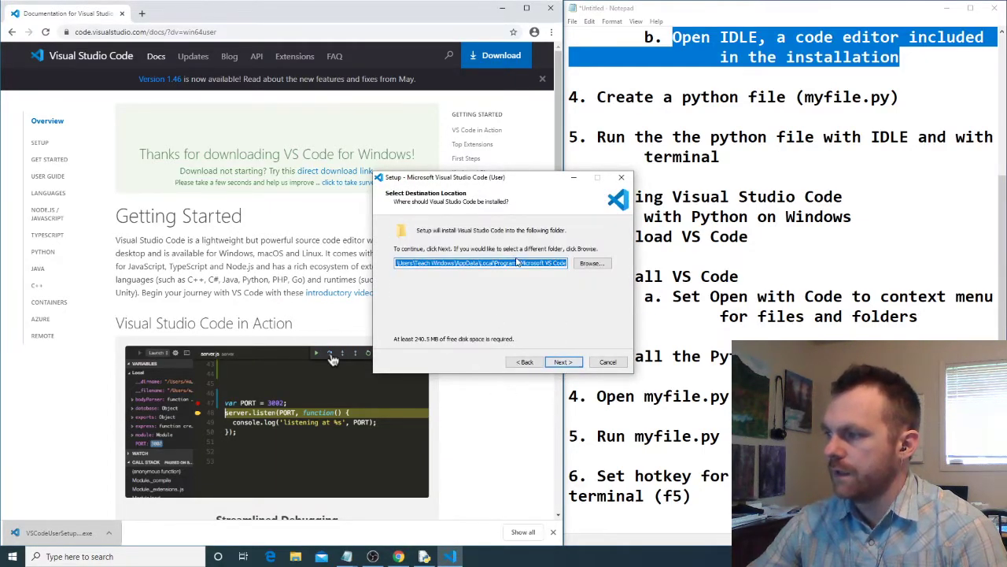
left_click(563, 362)
left_click_drag(477, 180, 292, 165)
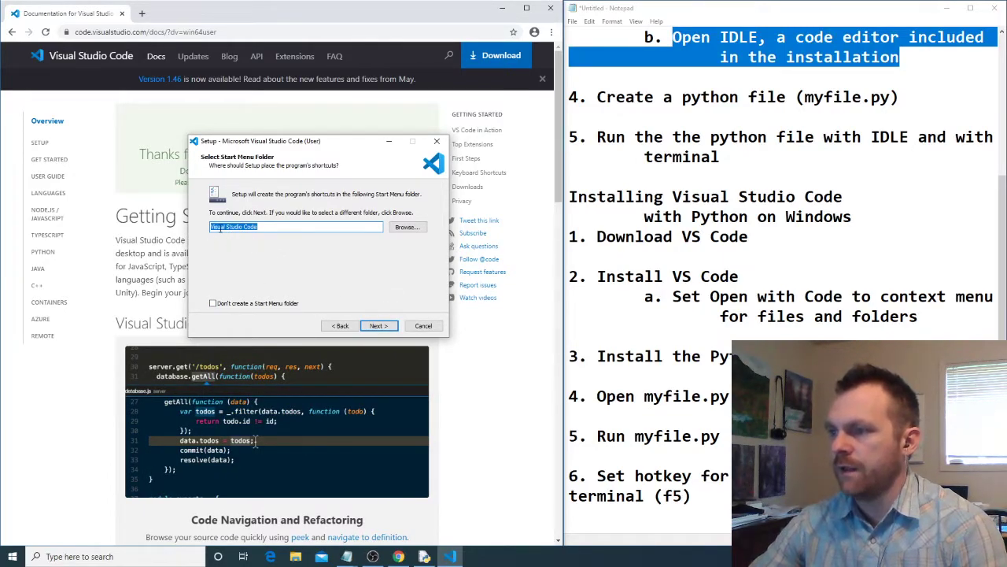
left_click(379, 325)
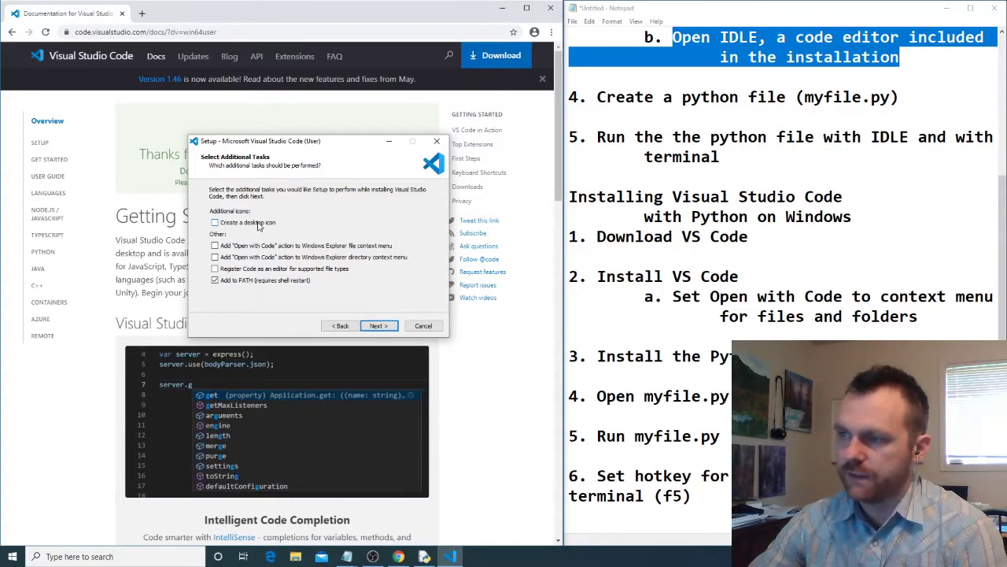
- Enable "Open with Code" for files and directories, register Code as an editor for supported file types, and install
left_click(215, 246)
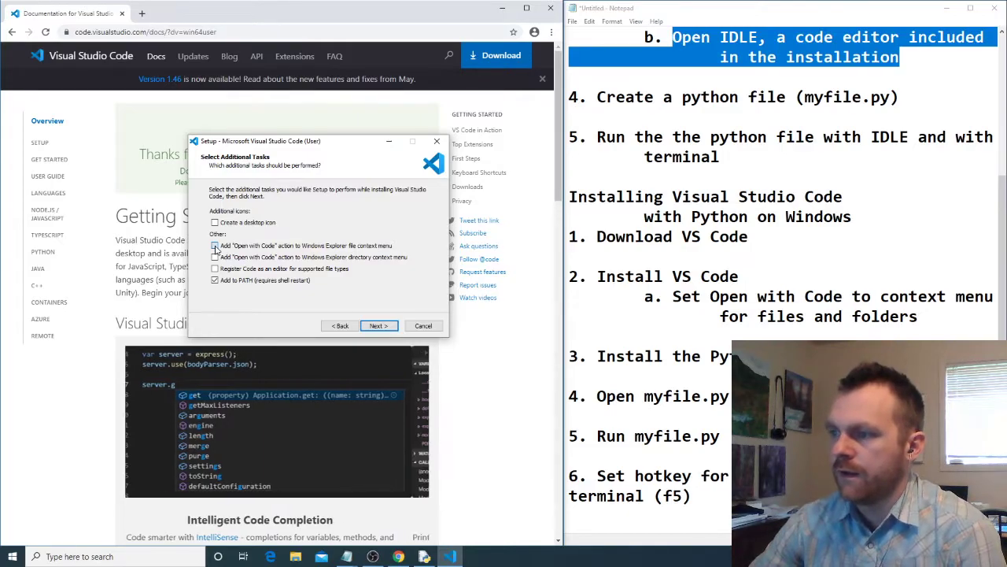
left_click(215, 257)
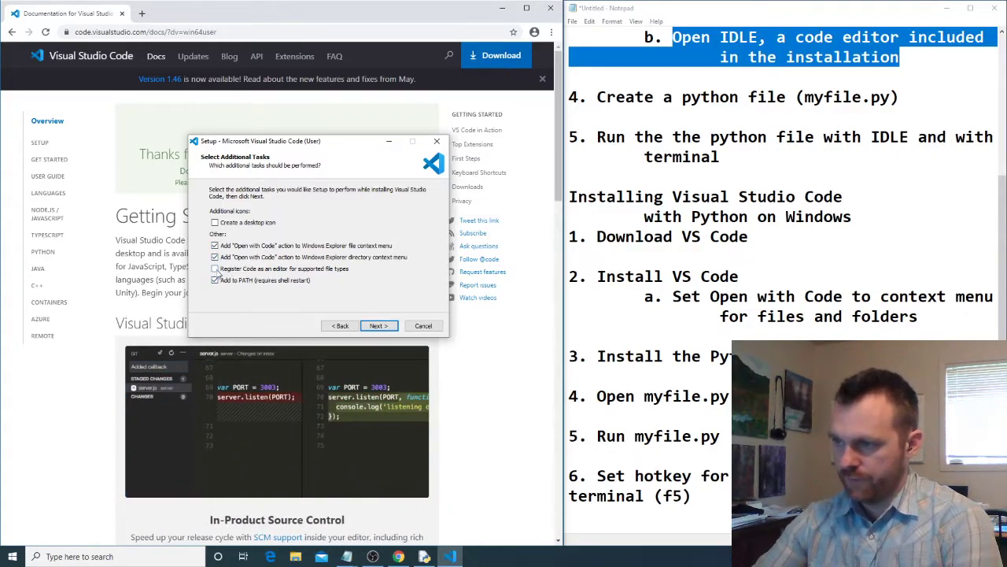
left_click(215, 268)
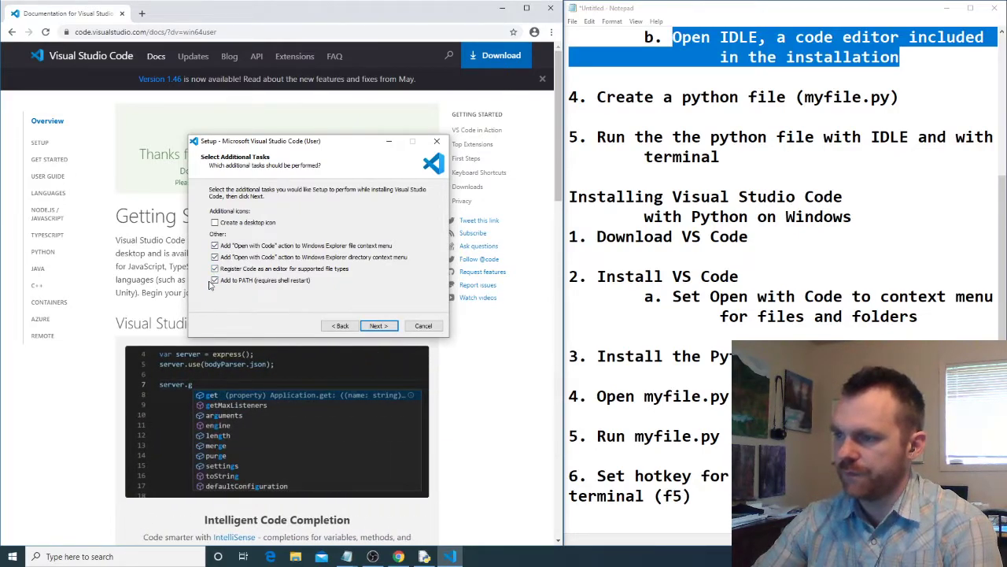
left_click(378, 325)
left_click(380, 327)
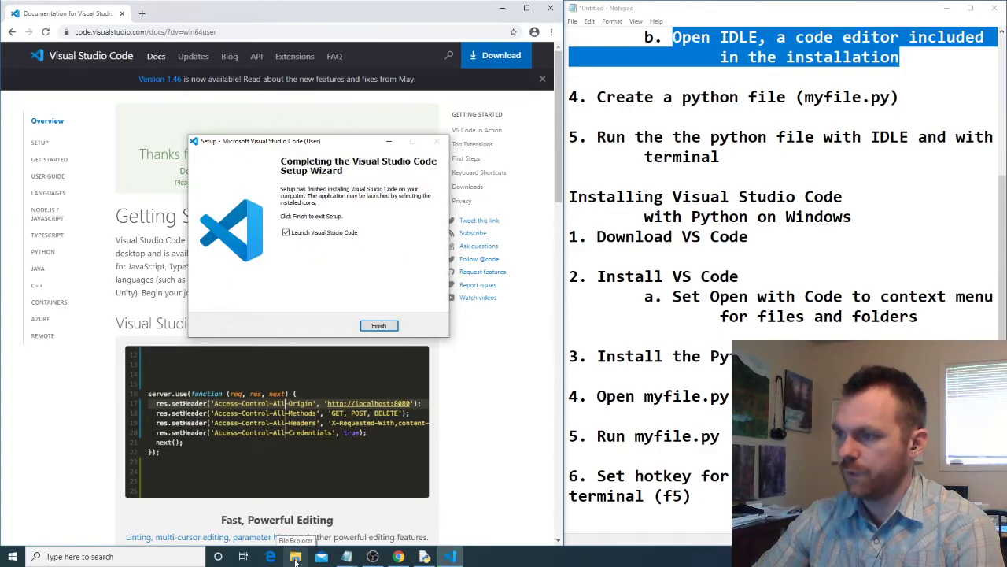
- Create a folder named A New Project in Documents using File Explorer
left_click(296, 555)
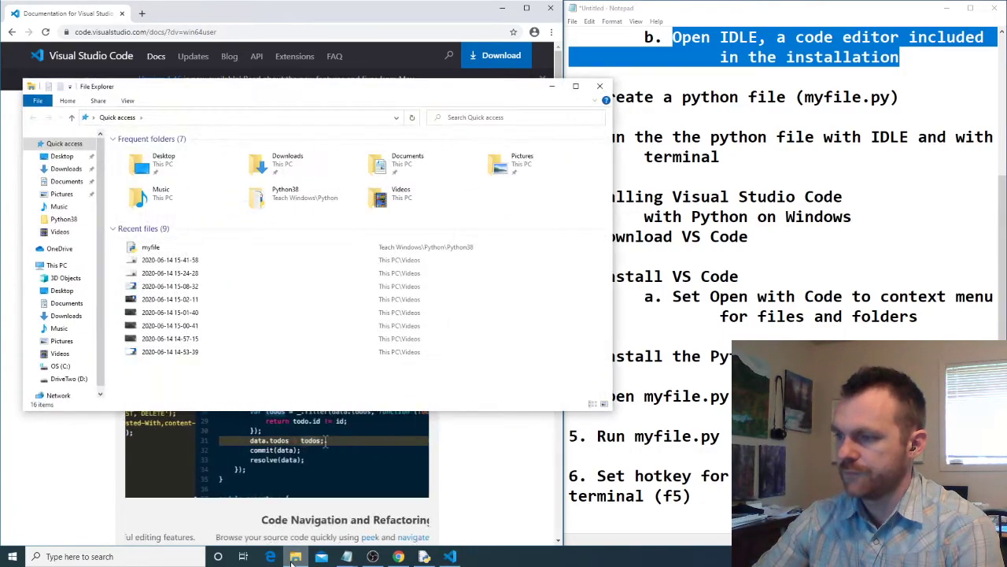
left_click(65, 185)
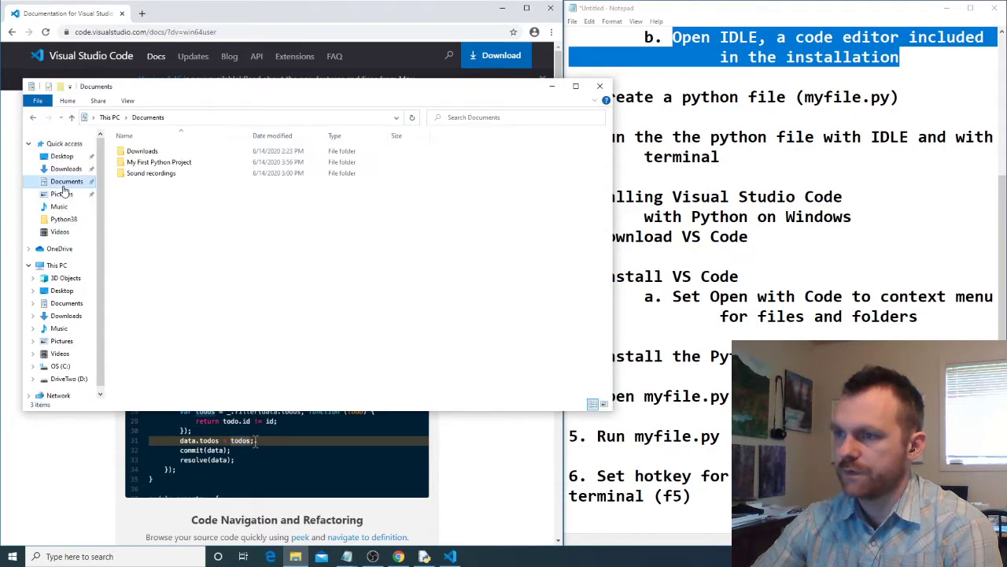
left_click(162, 162)
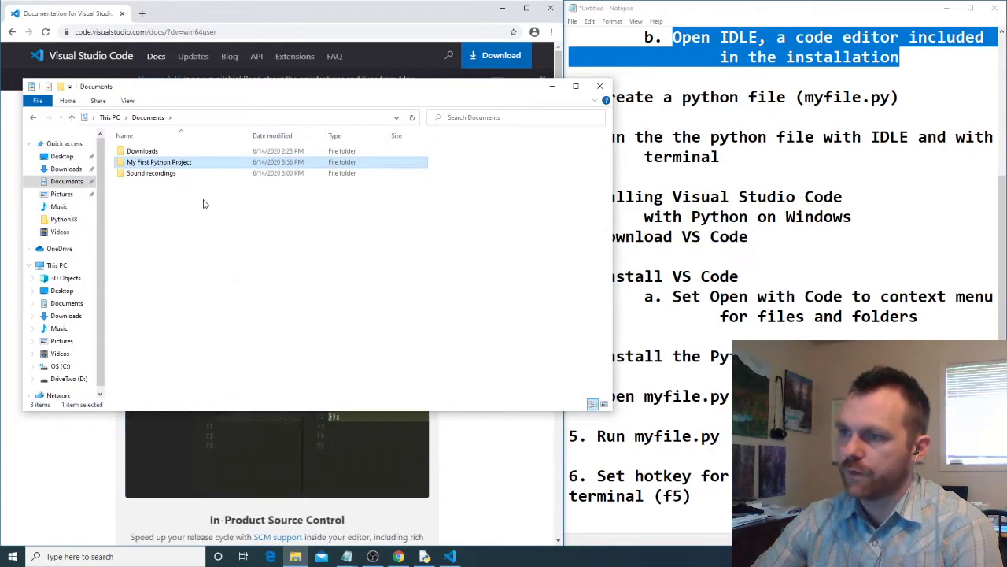
right_click(163, 210)
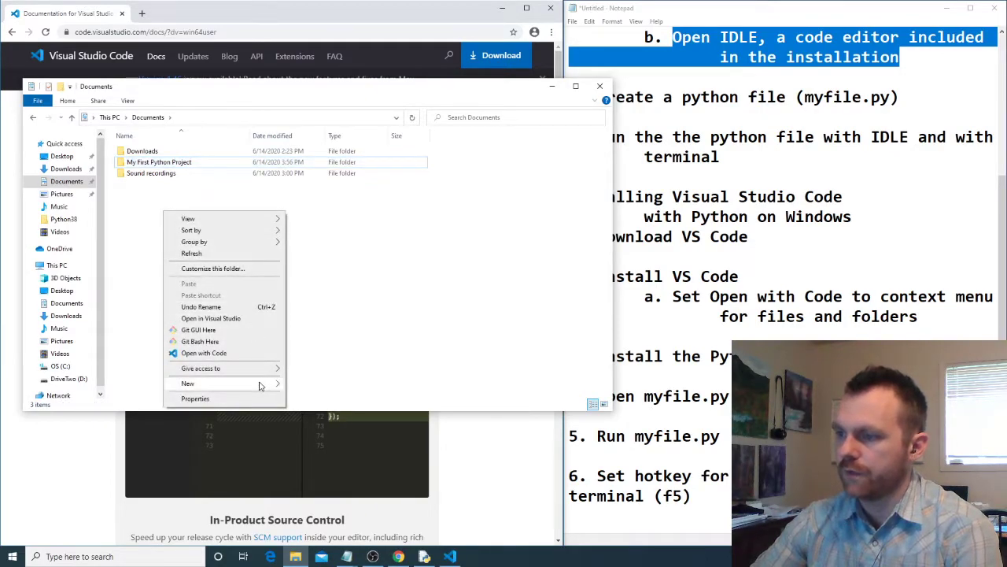
mouse_move(260, 384)
left_click(315, 384)
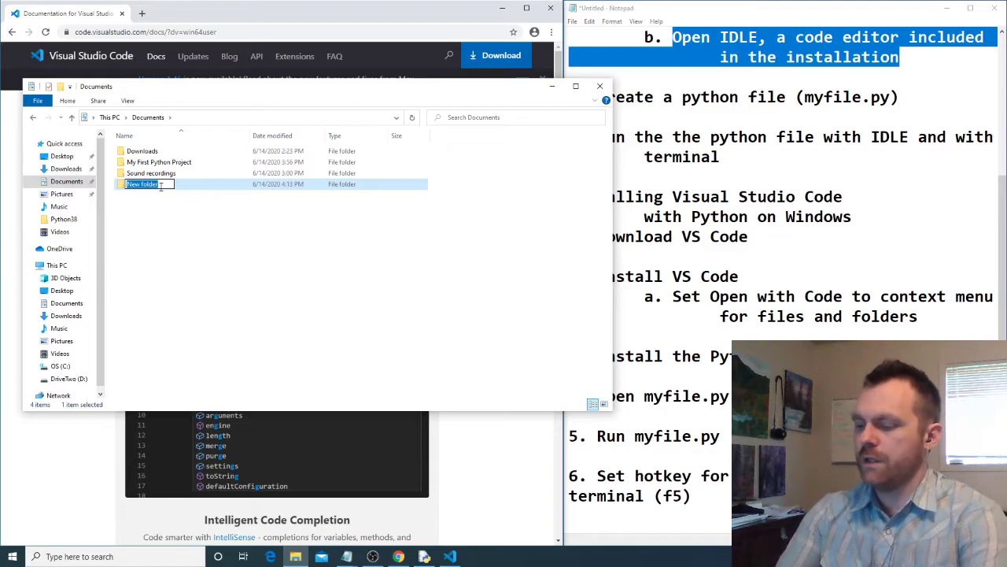
type("A New Proj")
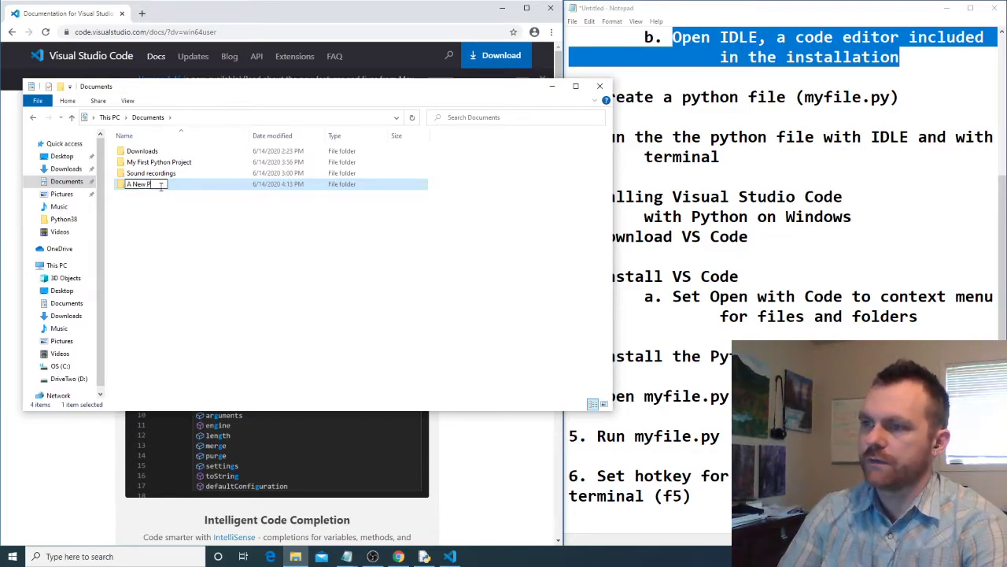
type("ect")
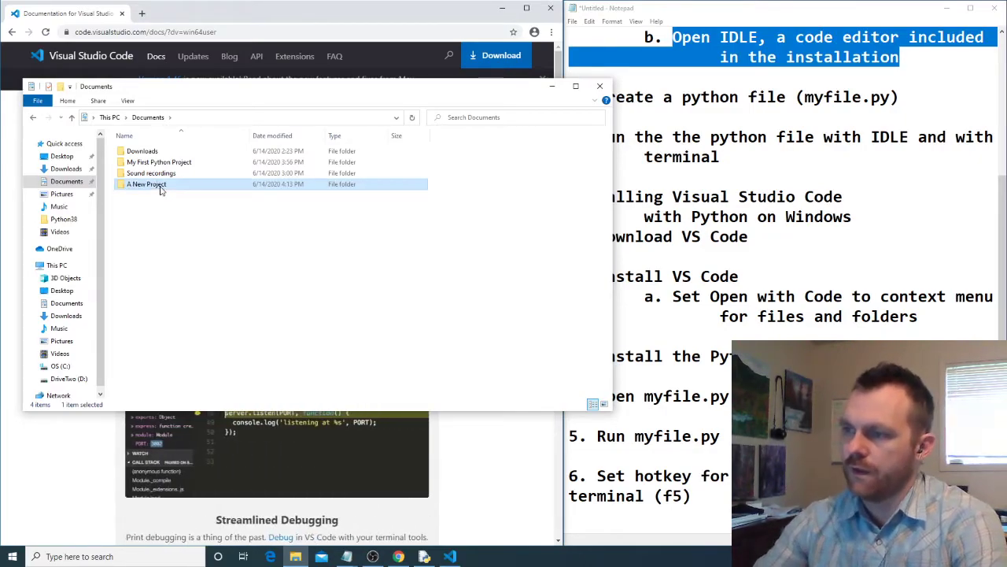
left_click(196, 280)
- Finish the setup wizard and launch Visual Studio Code, then close new python file.py without saving along with Keyboard Shortcuts
left_click(450, 556)
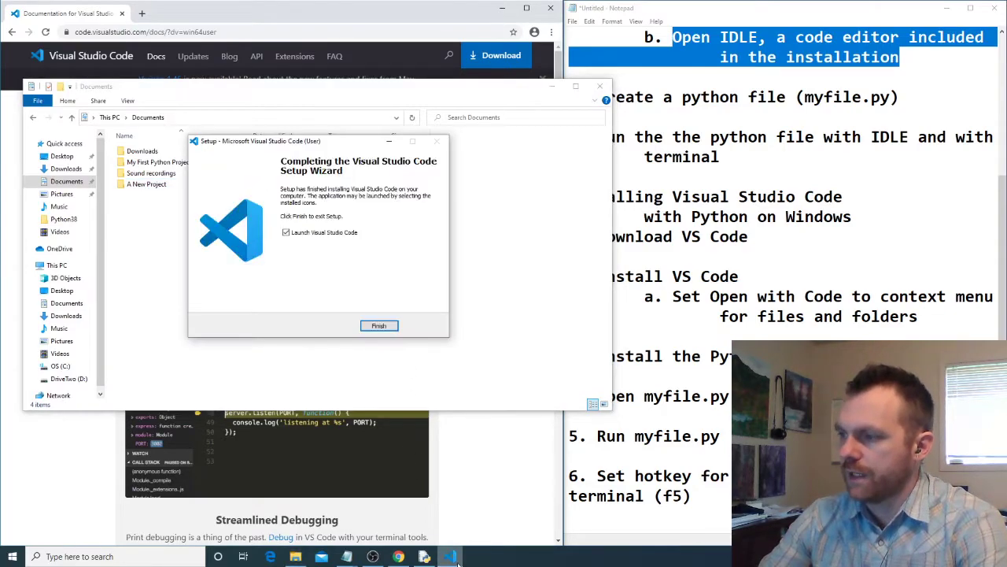
left_click(386, 326)
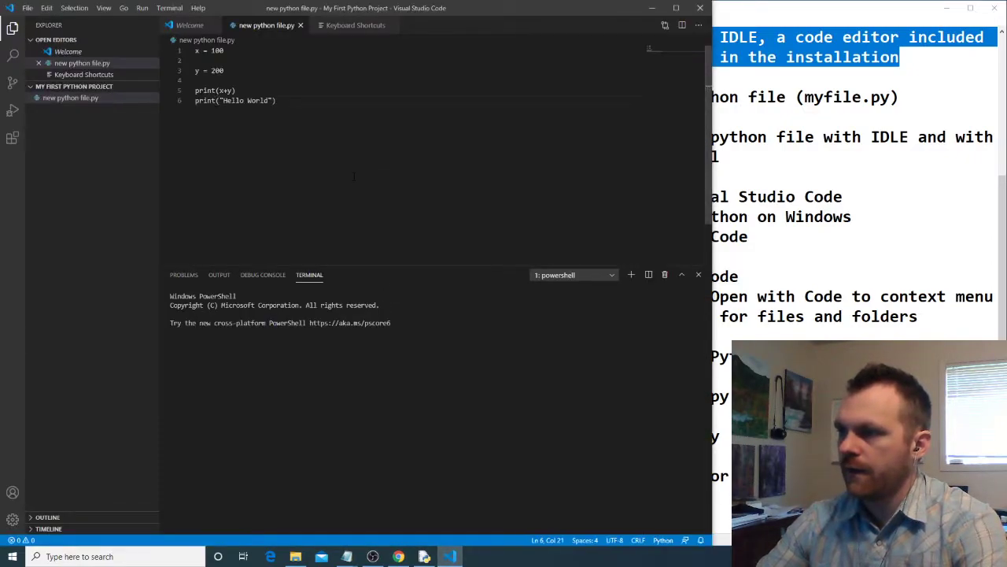
key("ctrl+a")
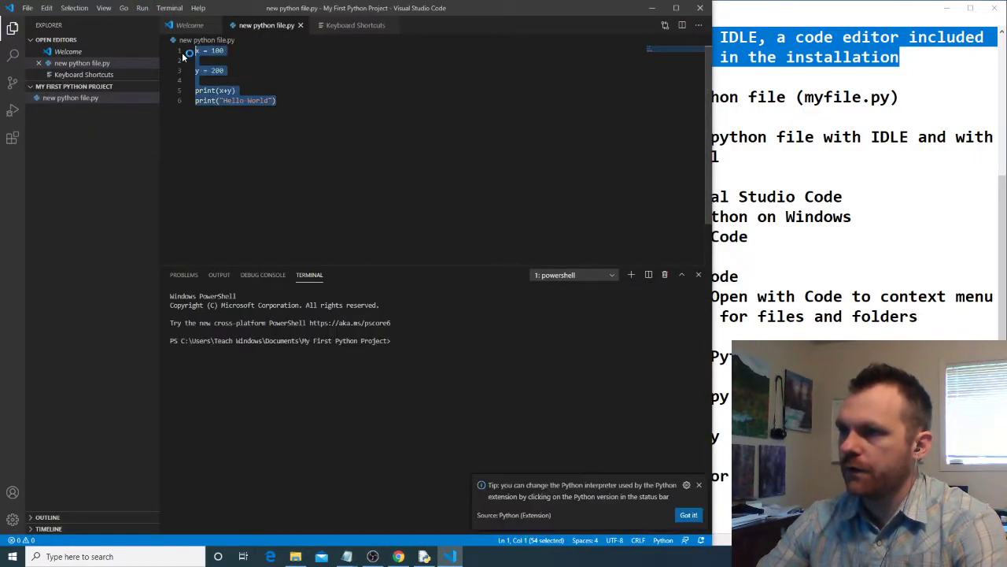
key("Delete")
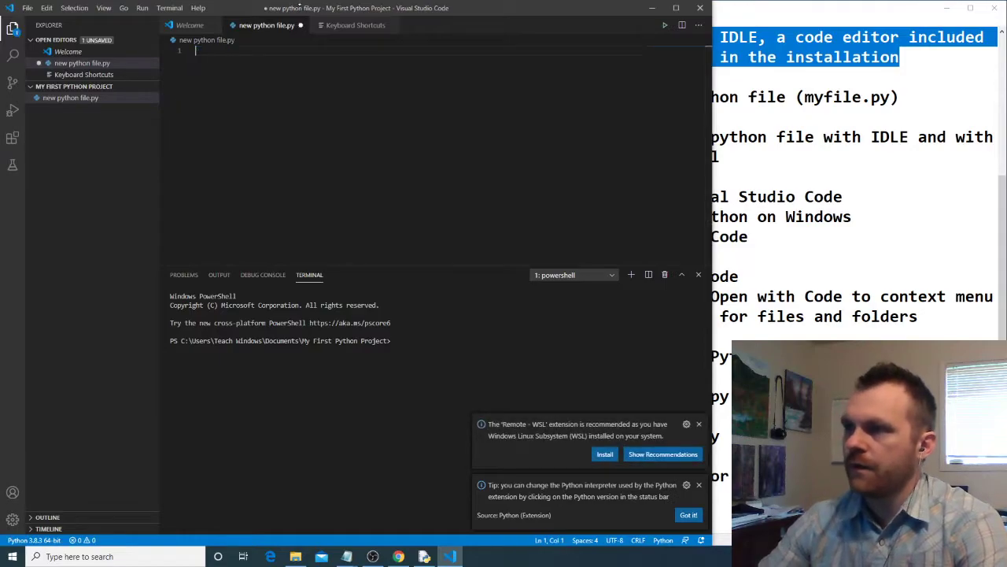
left_click(300, 26)
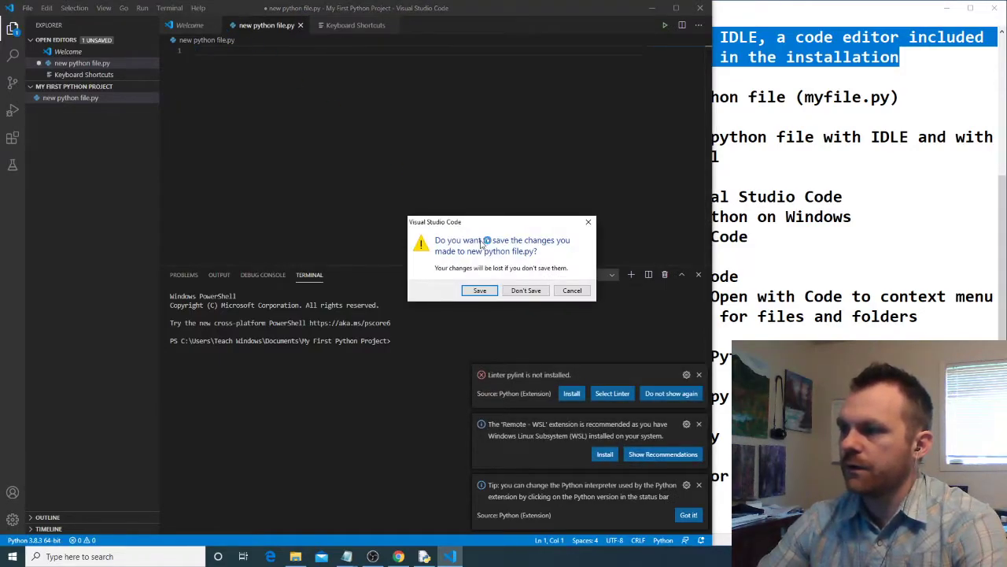
left_click(525, 291)
left_click(303, 25)
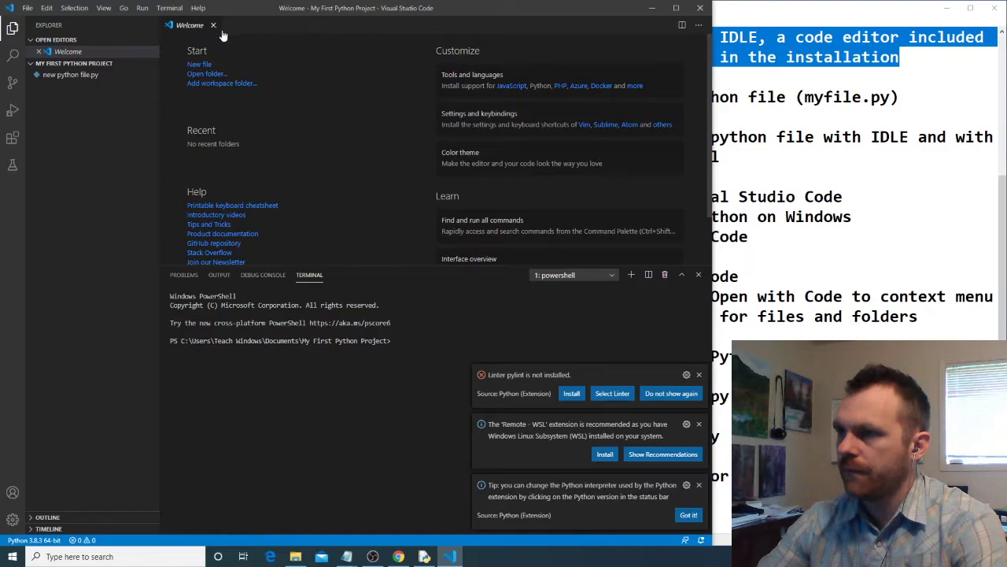
- Move the editor window beside the Documents folder and open the A New Project folder in it
left_click_drag(465, 7, 708, 10)
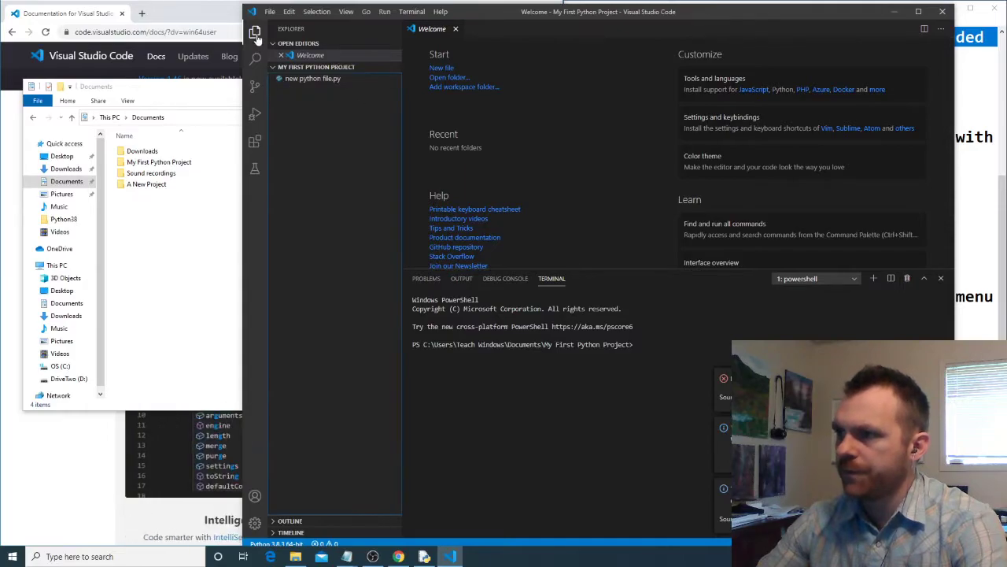
left_click(269, 12)
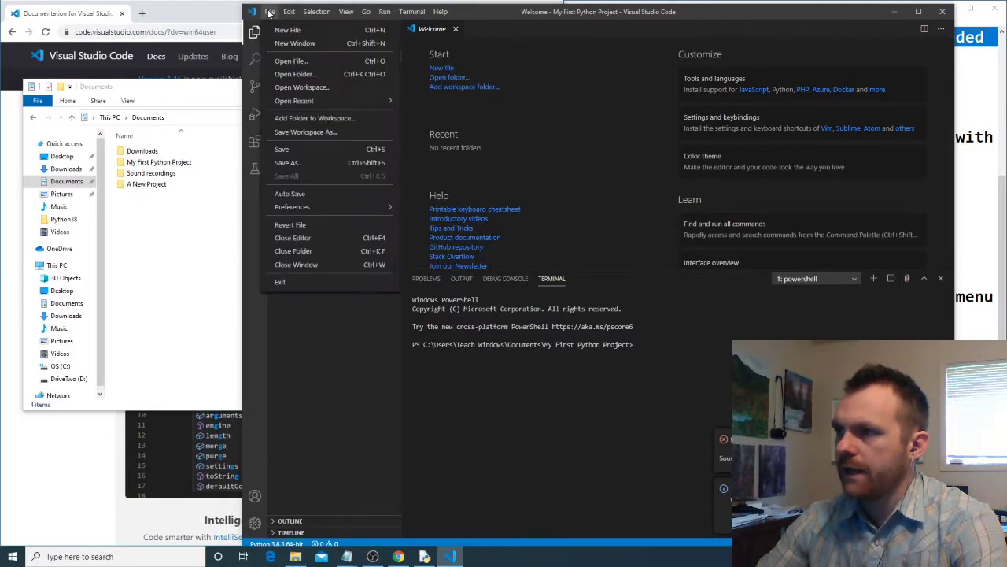
left_click(323, 74)
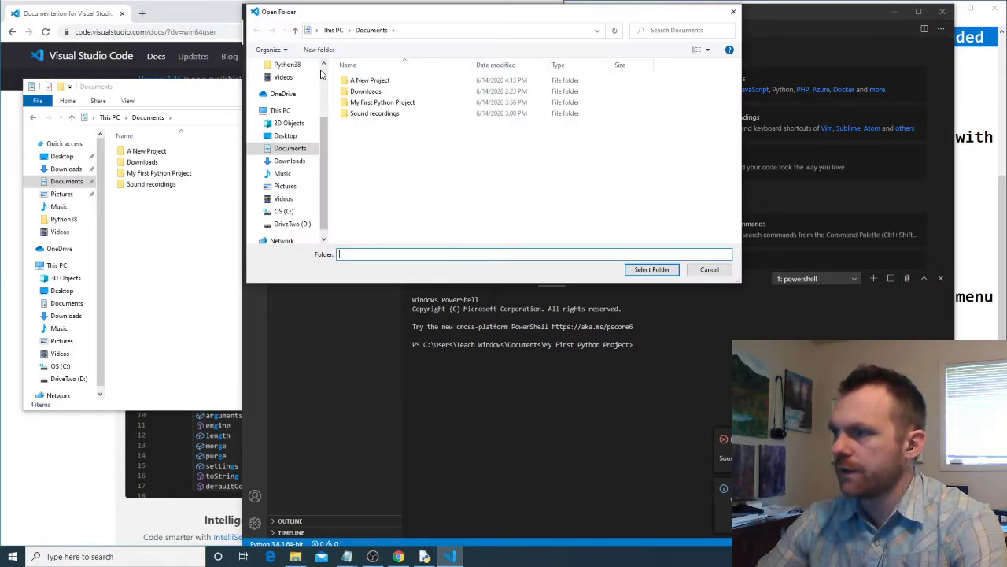
left_click(366, 81)
left_click(654, 269)
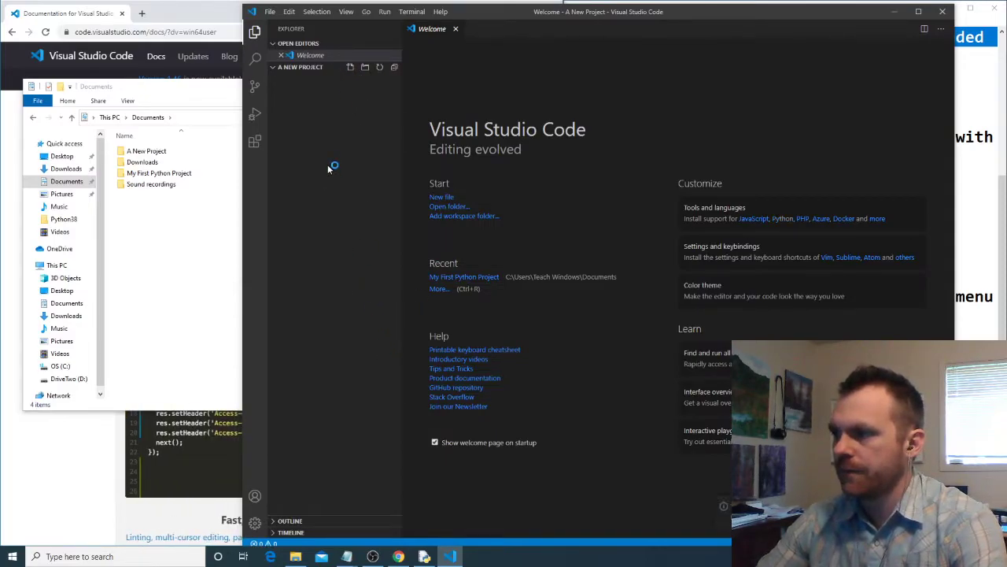
- Close Visual Studio Code and reopen the A New Project folder from File Explorer with Open with Code
left_click(944, 12)
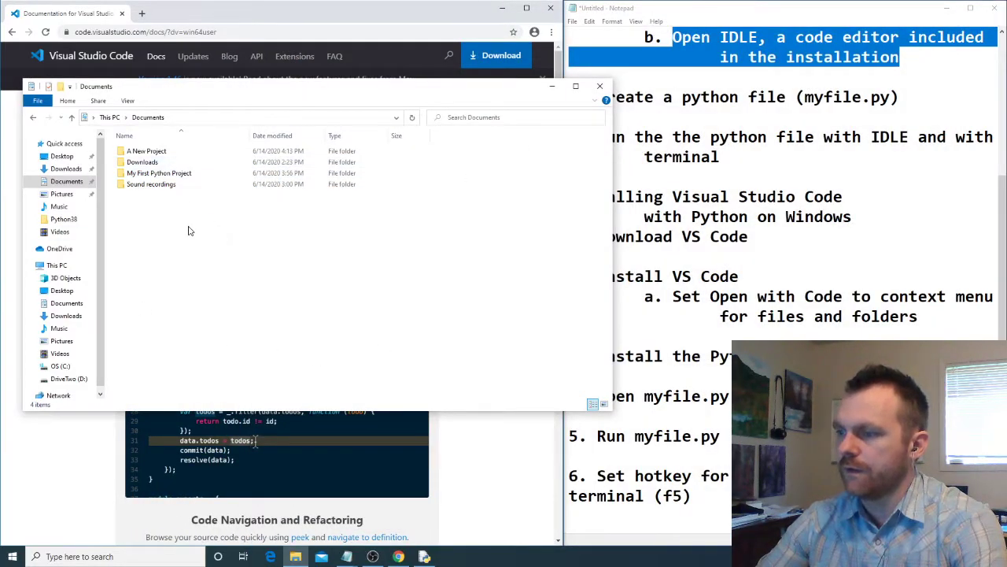
right_click(139, 154)
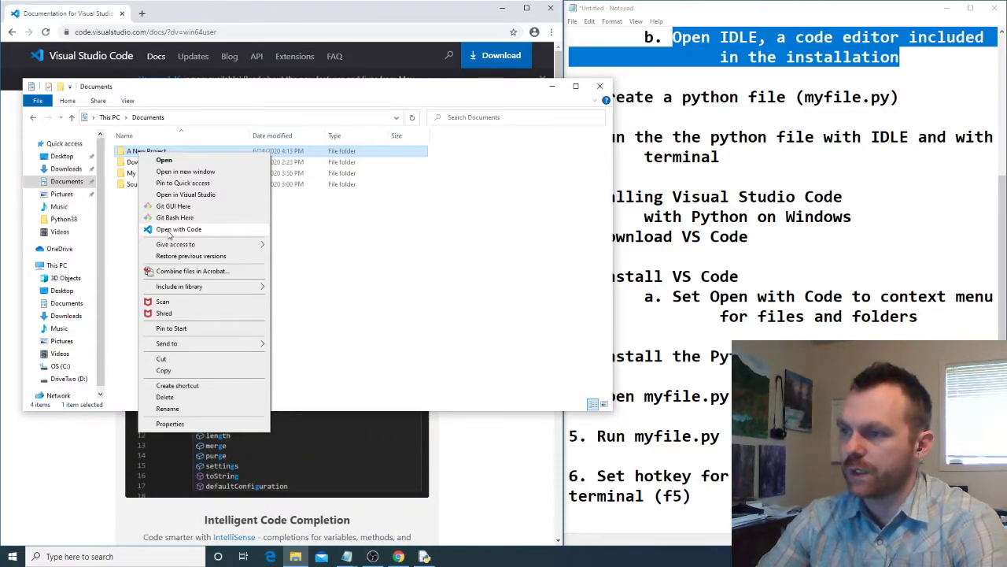
left_click(173, 229)
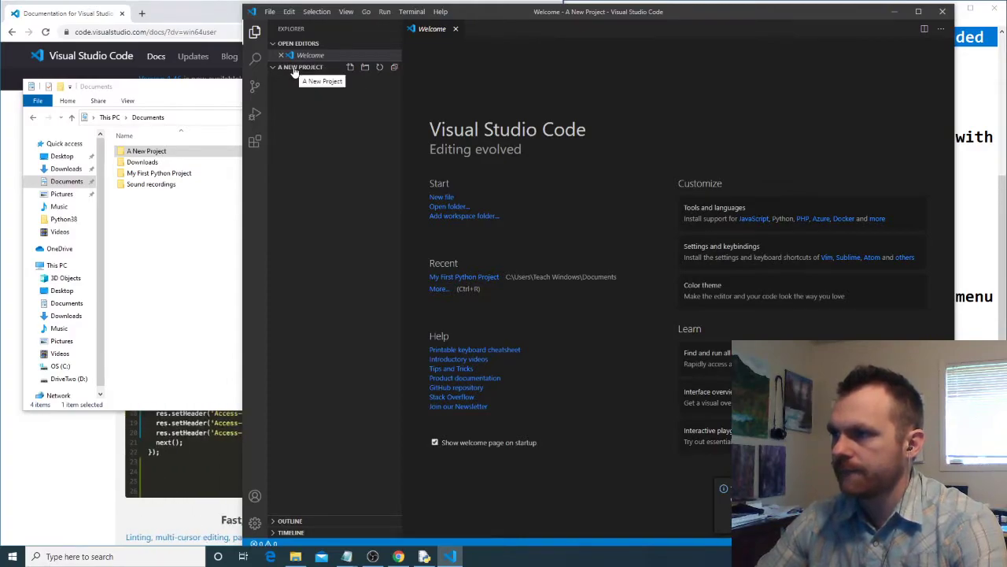
- Search the extensions marketplace for python and return to the project's file explorer
left_click(255, 147)
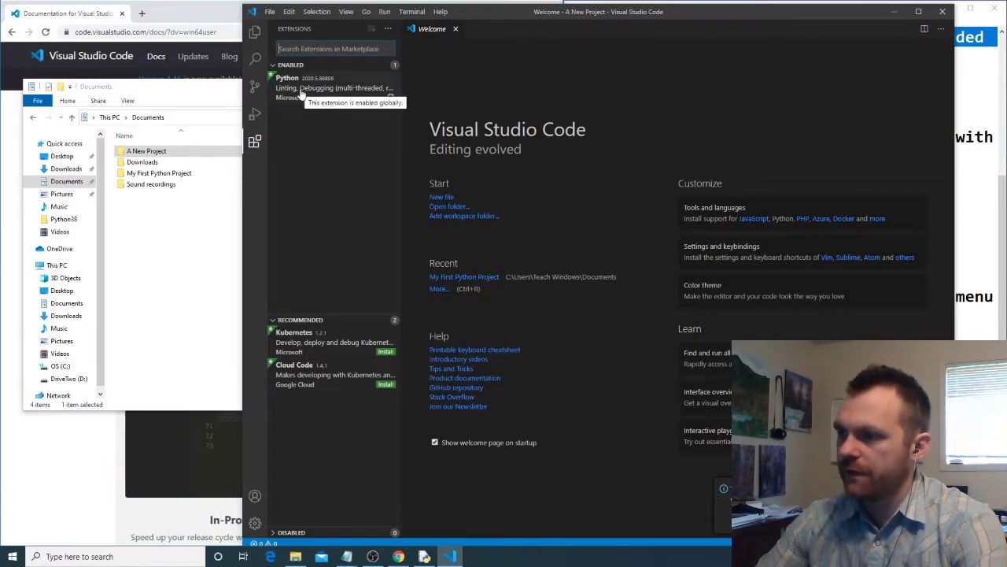
type("python")
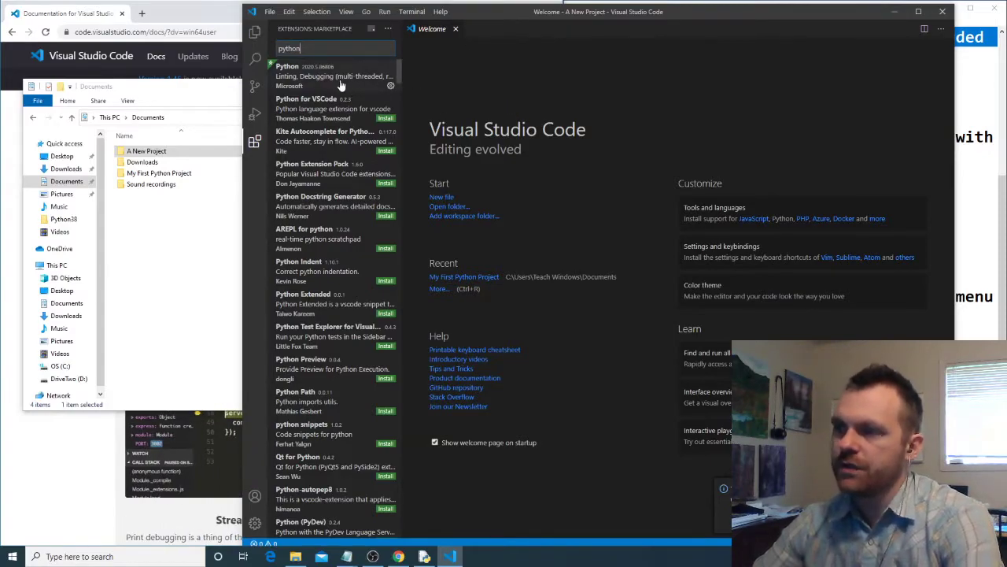
left_click(254, 32)
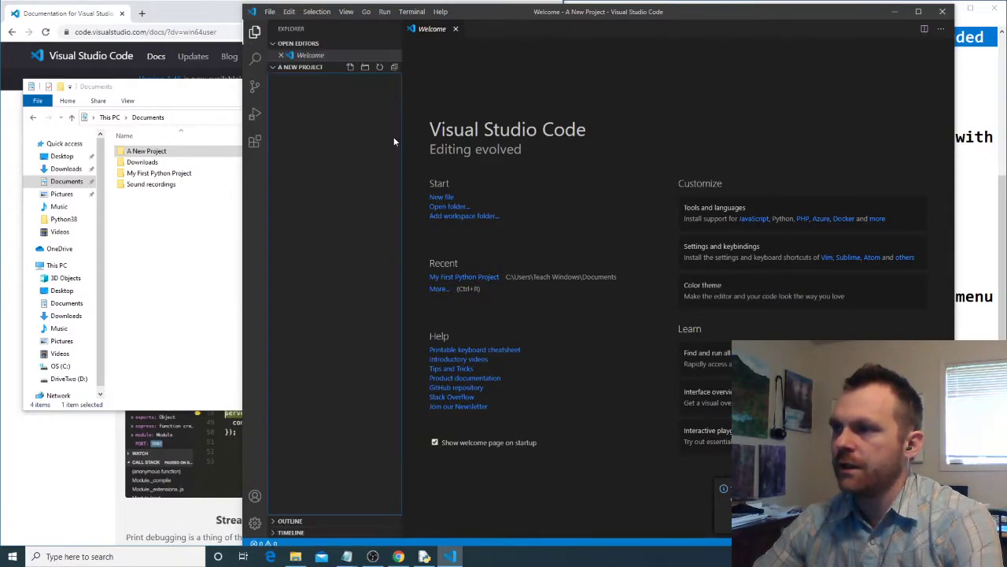
- Create a new file named a python file.py in the A New Project folder
left_click(350, 68)
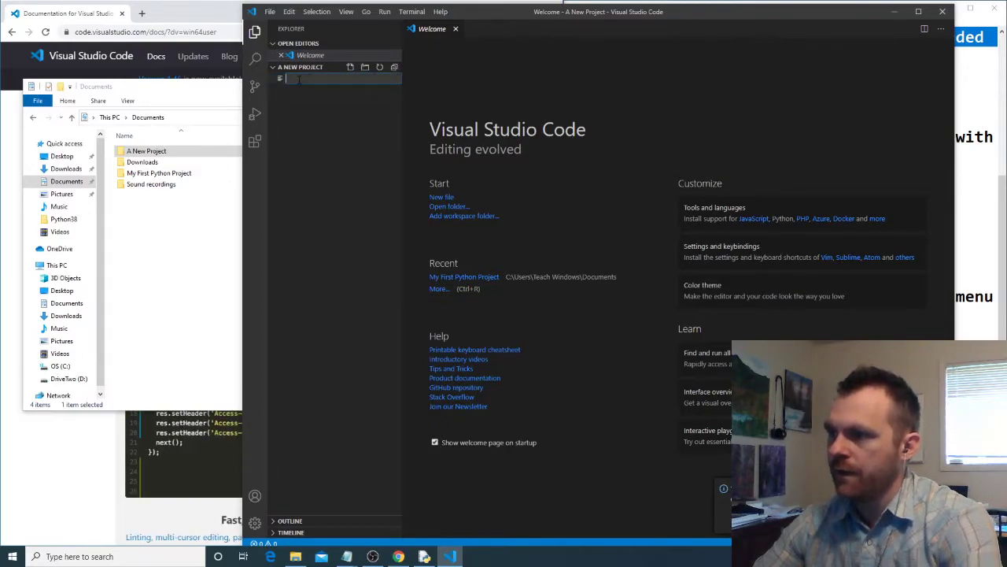
type("a")
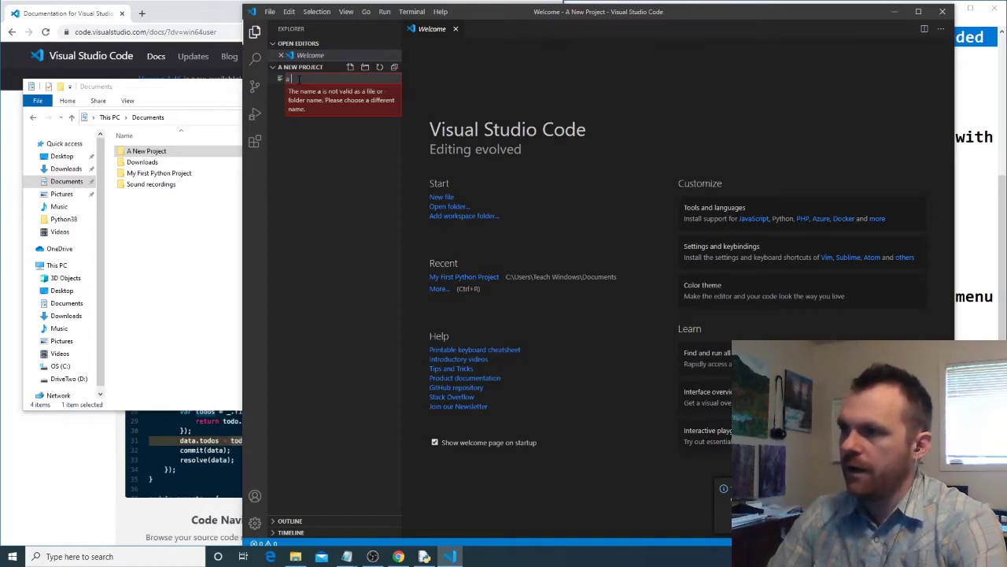
type(".python fi")
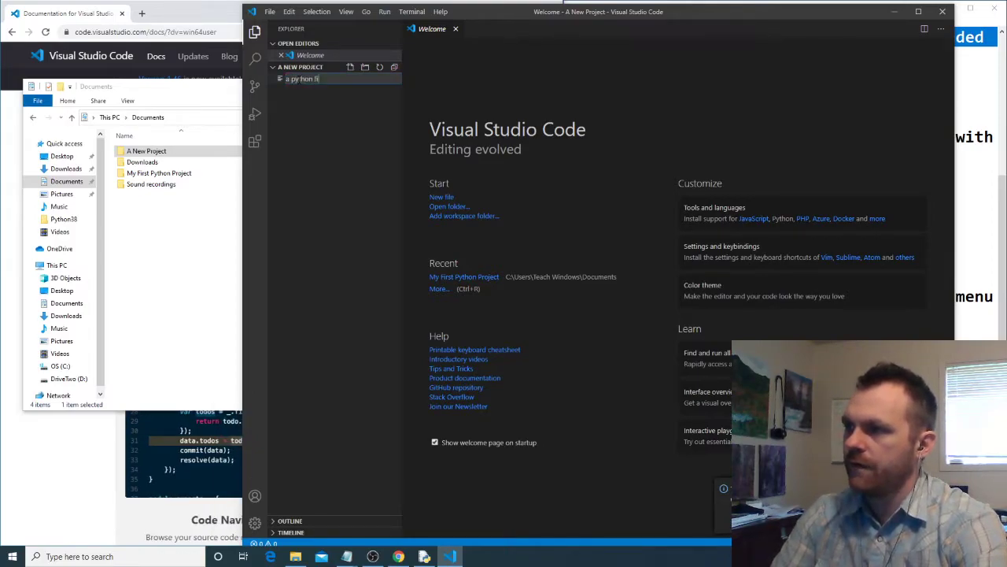
type("le.py")
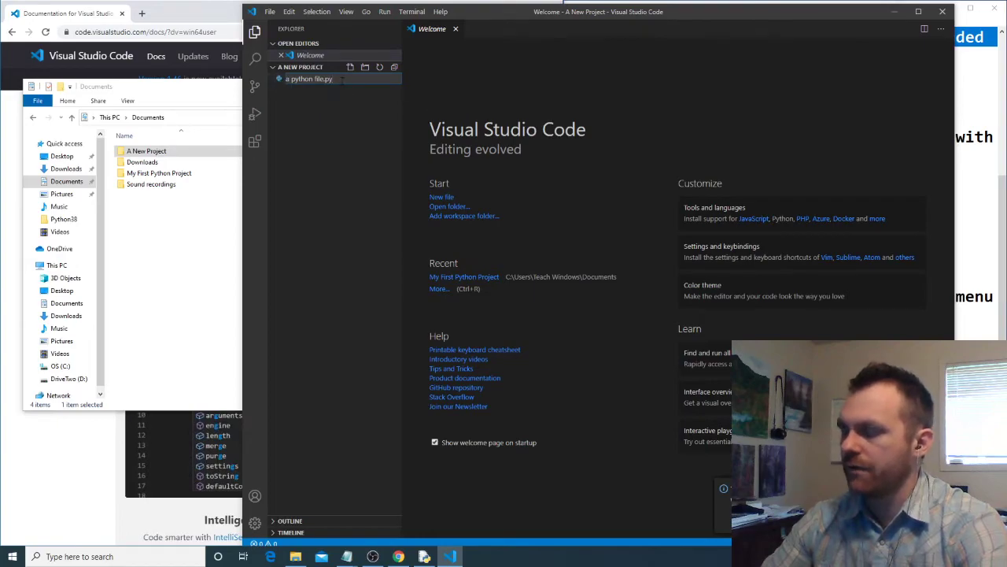
key("Return")
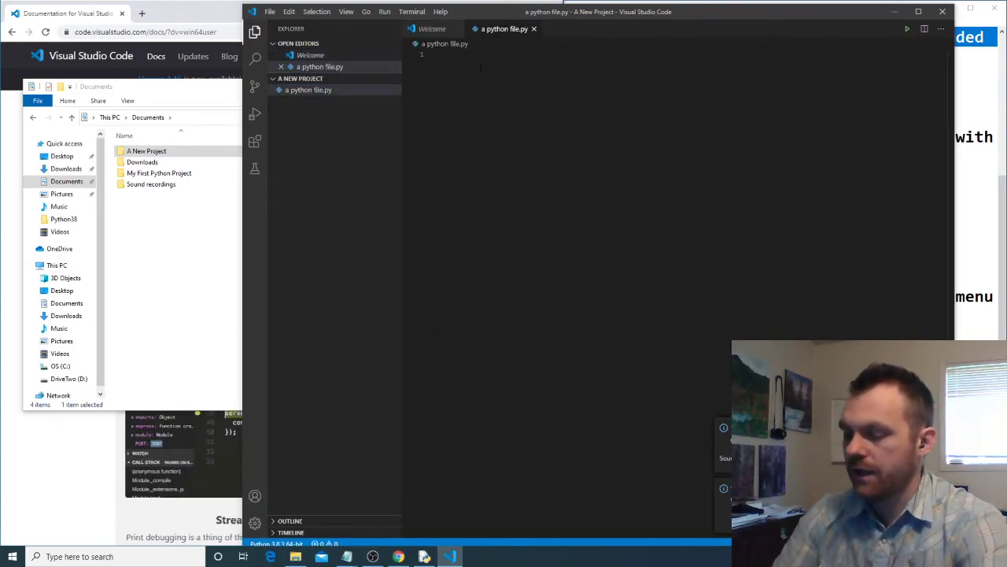
- Define the variables x = 100 and y = 200 in a python file.py, separated by a blank line
type("x")
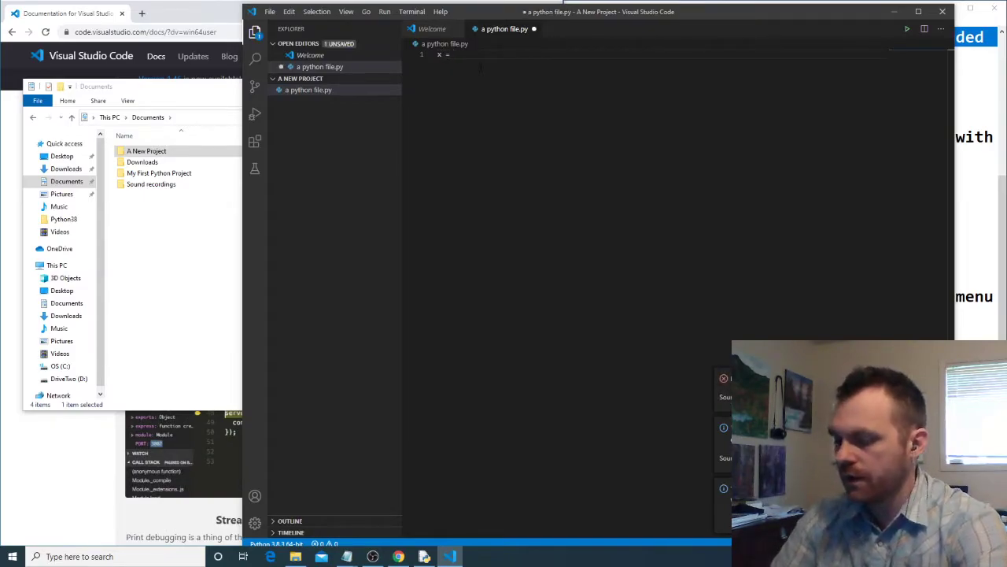
type(" = 100")
key("Return")
key("Return")
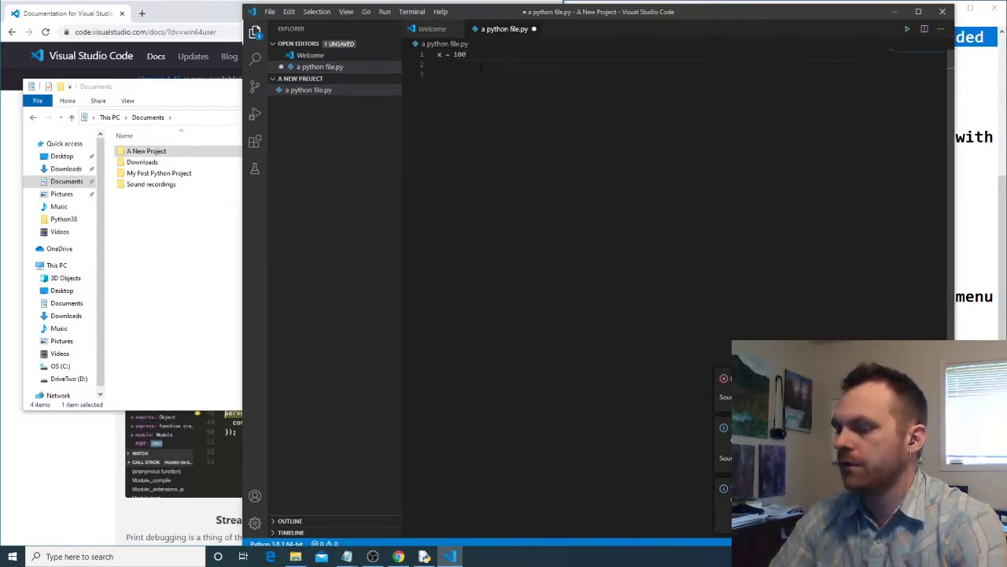
type("y =")
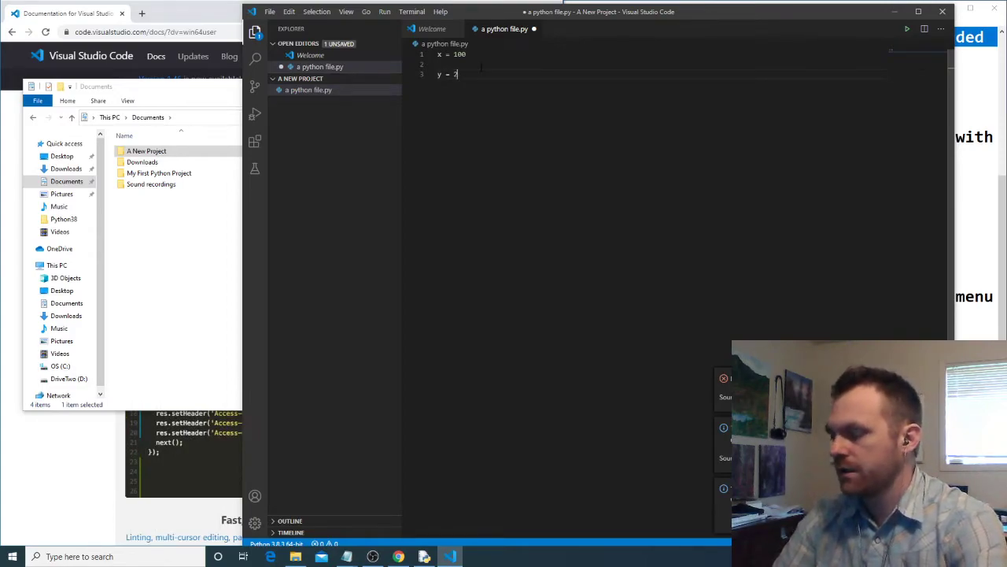
type(" 200")
key("Return")
key("Return")
- Add the statements print(x + y) and print("Hello World") below the variables, with a blank line between them
type("pri")
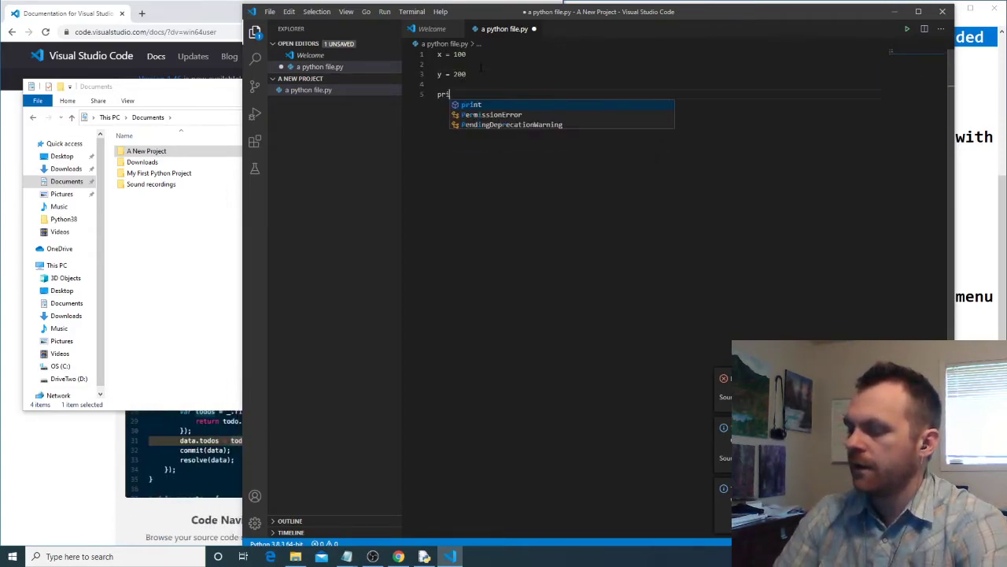
type("nt(x + y")
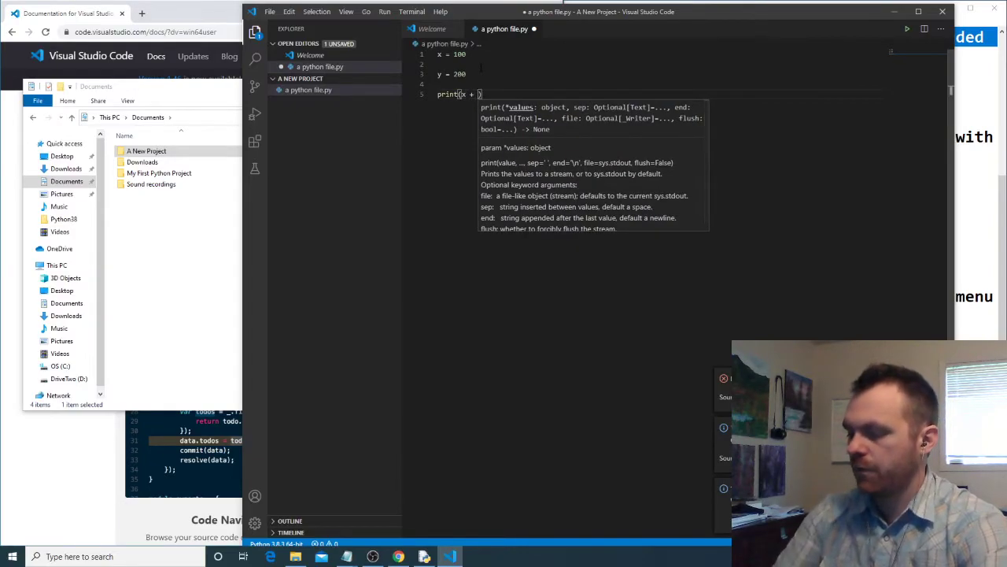
key("Right")
key("Return")
key("Return")
type("print(")
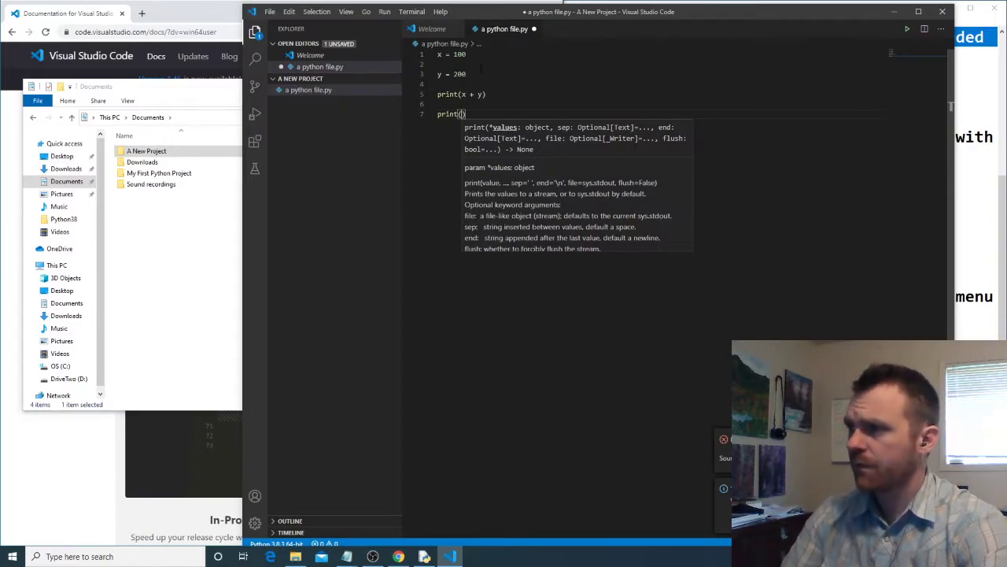
type("\"Hello World")
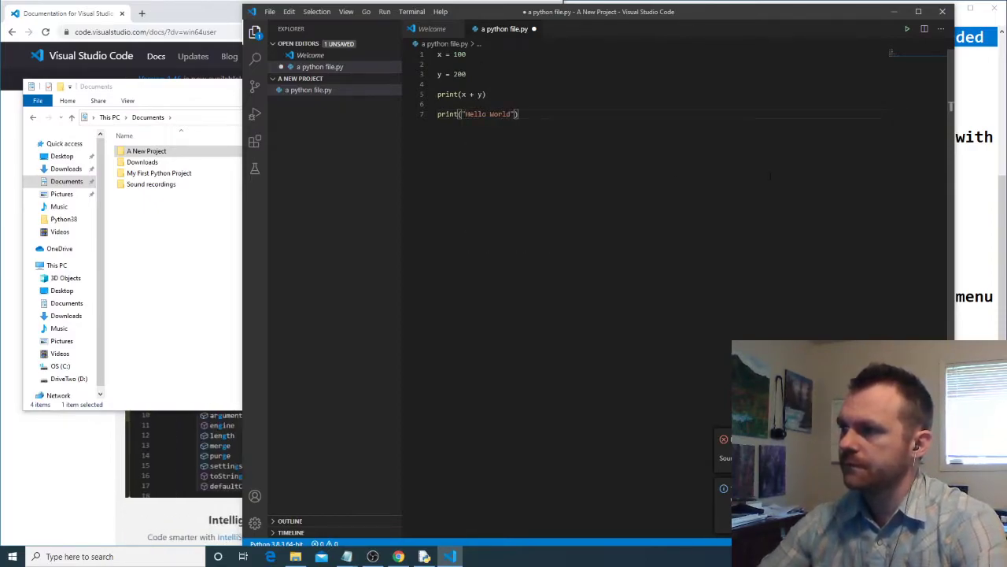
- Run a python file.py in the terminal and move the editor window aside to uncover the notes behind it
left_click(907, 31)
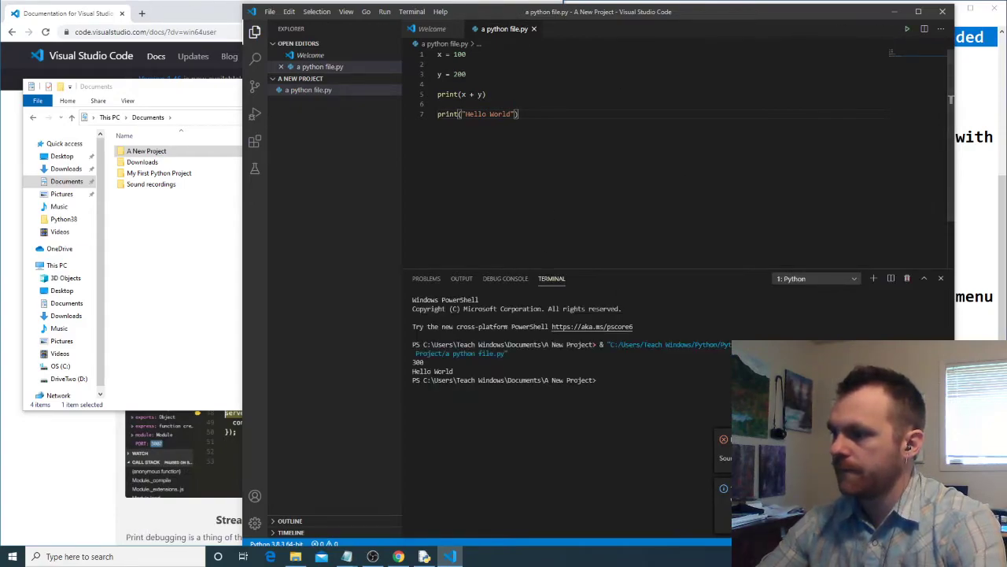
left_click_drag(464, 371, 411, 368)
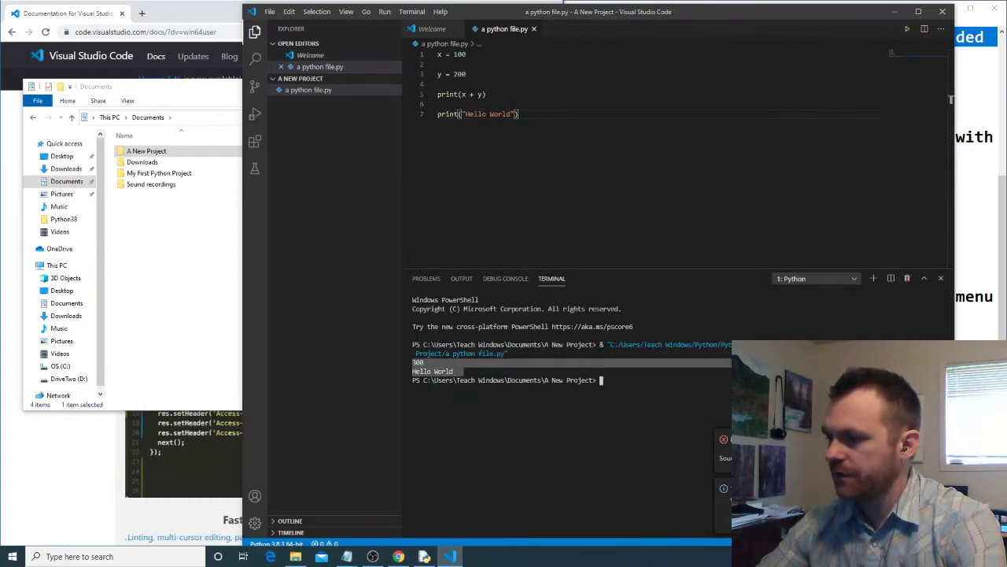
left_click_drag(706, 16, 510, 22)
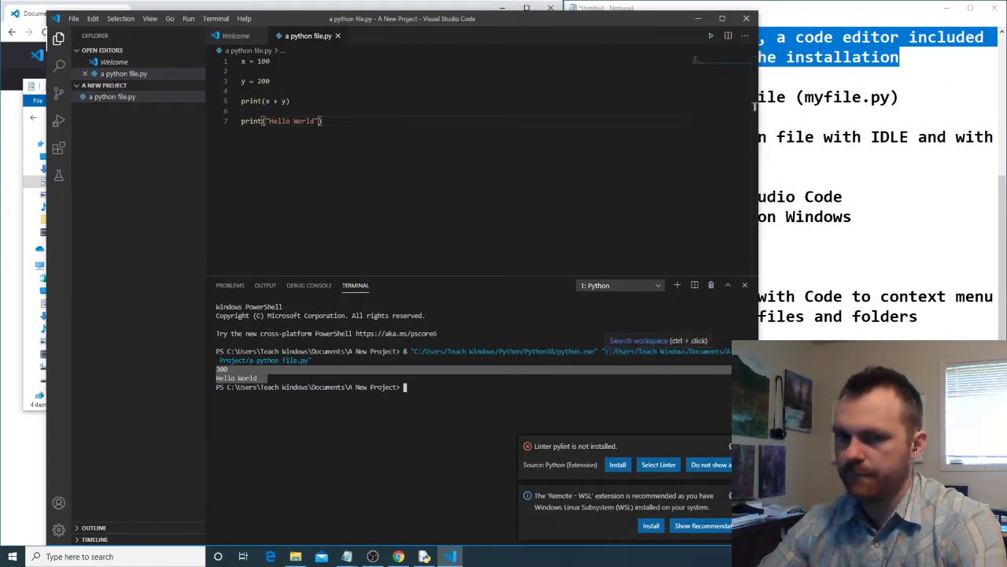
left_click(323, 456)
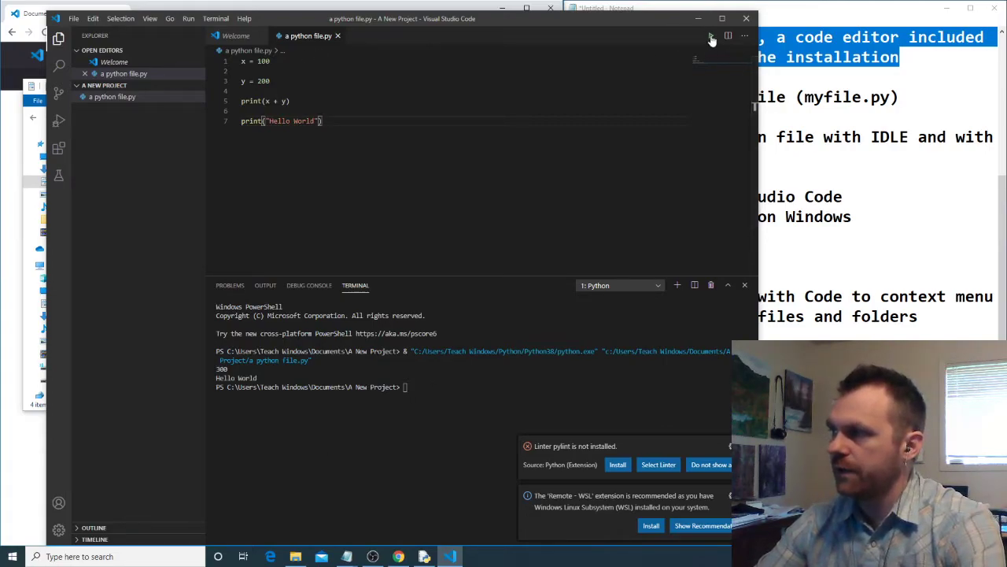
left_click(187, 20)
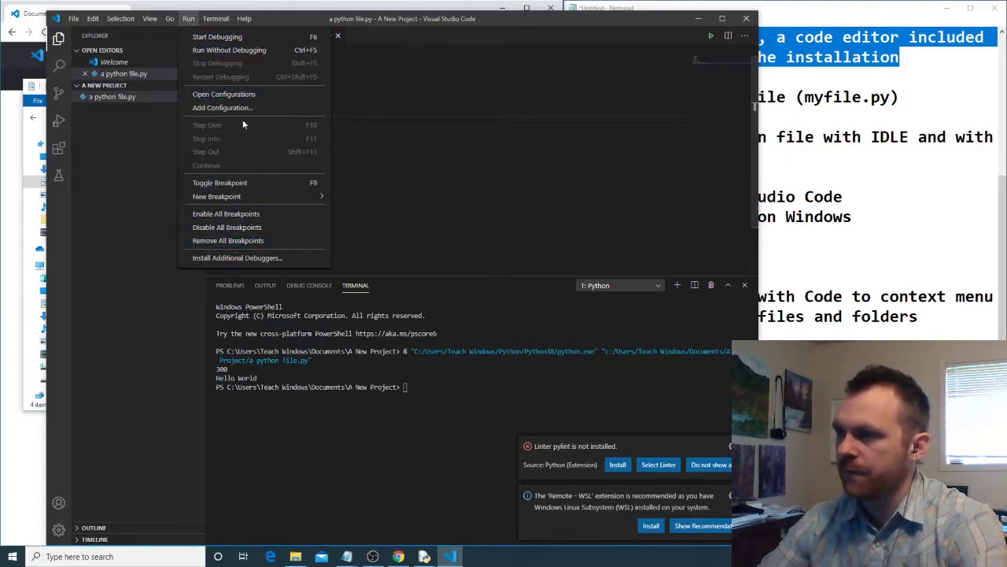
left_click(513, 166)
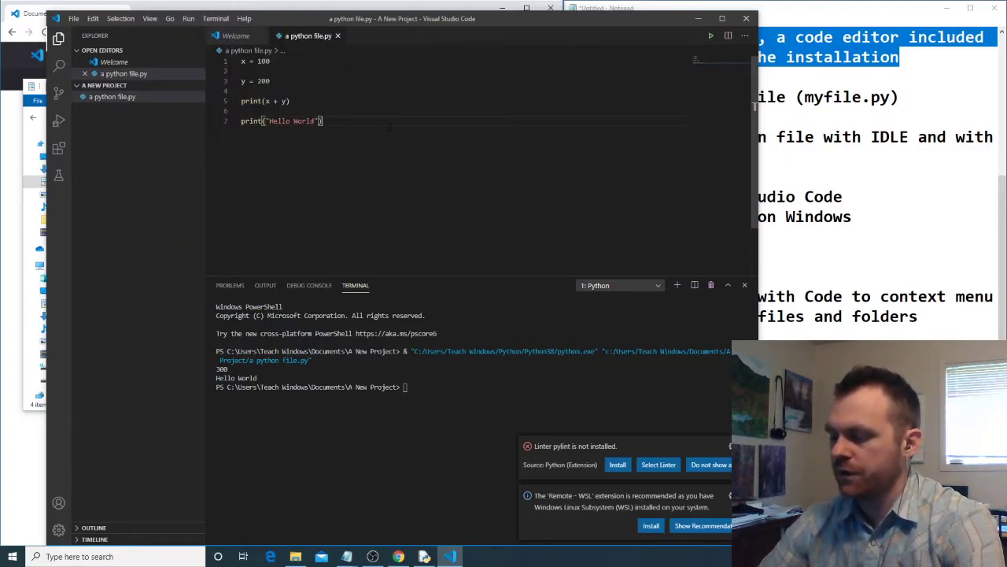
- Open the Keyboard Shortcuts editor through the command search and look up the keybindings for "run file in terminal"
key("ctrl+shift+p")
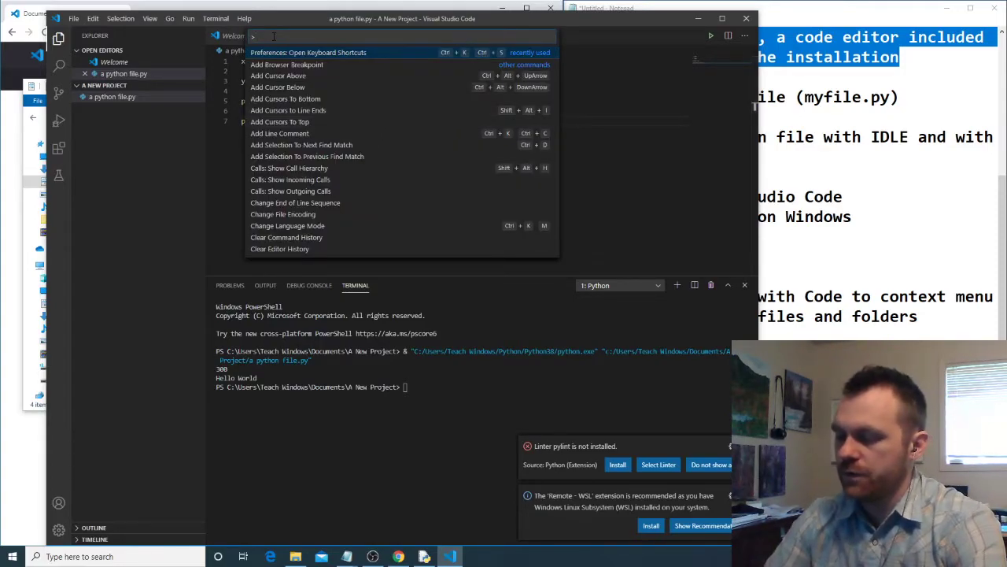
type("keyb")
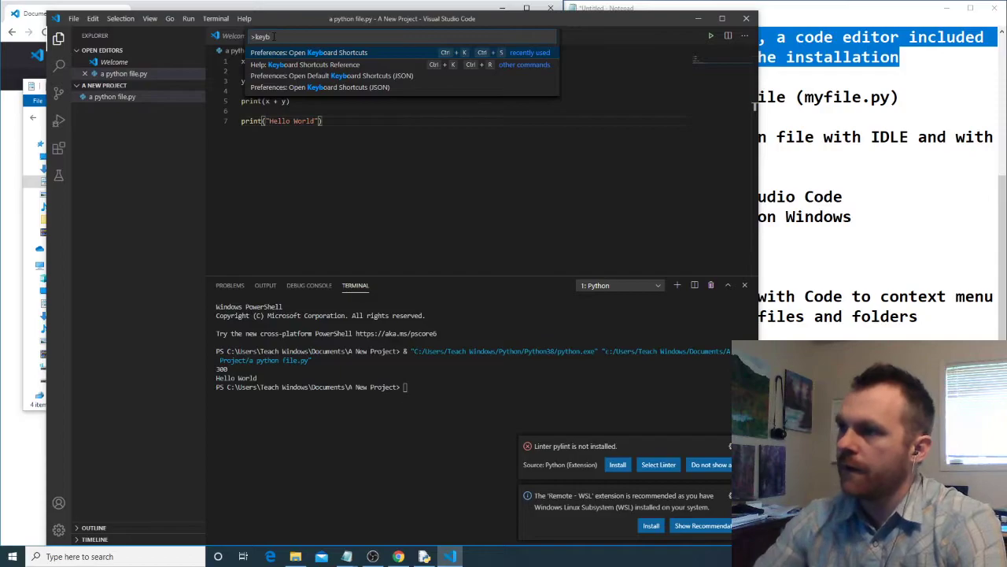
left_click(296, 53)
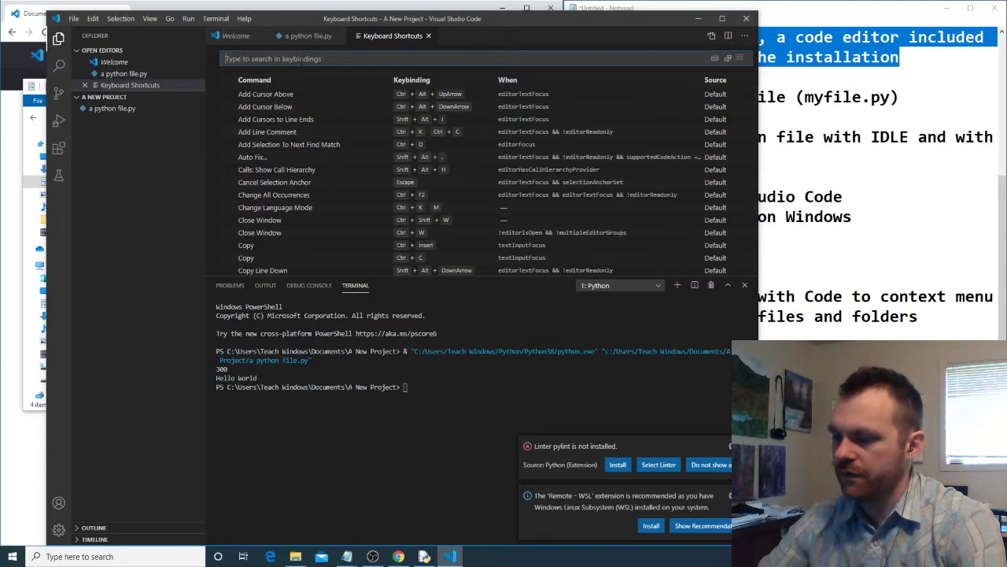
type("run file in")
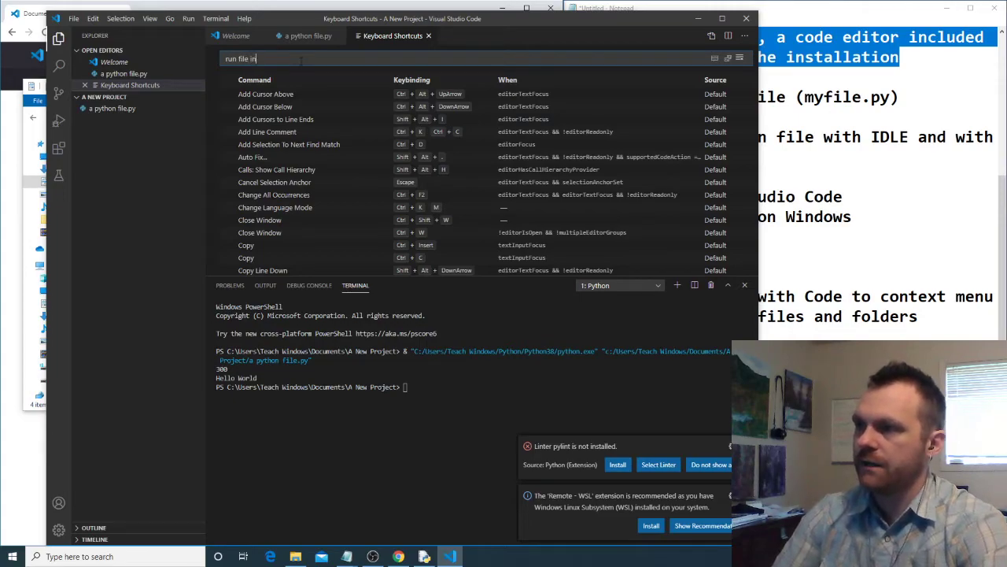
type(" terminal")
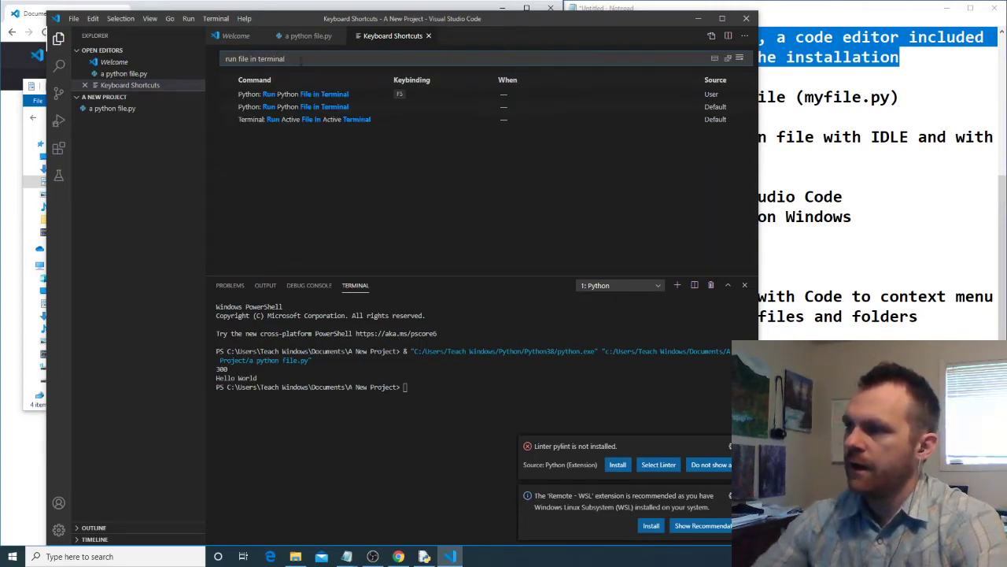
- Enter F5 as keybinding for Python: Run Python File in Terminal, list the existing commands that share it, and close Keyboard Shortcuts
double_click(408, 92)
key("F5")
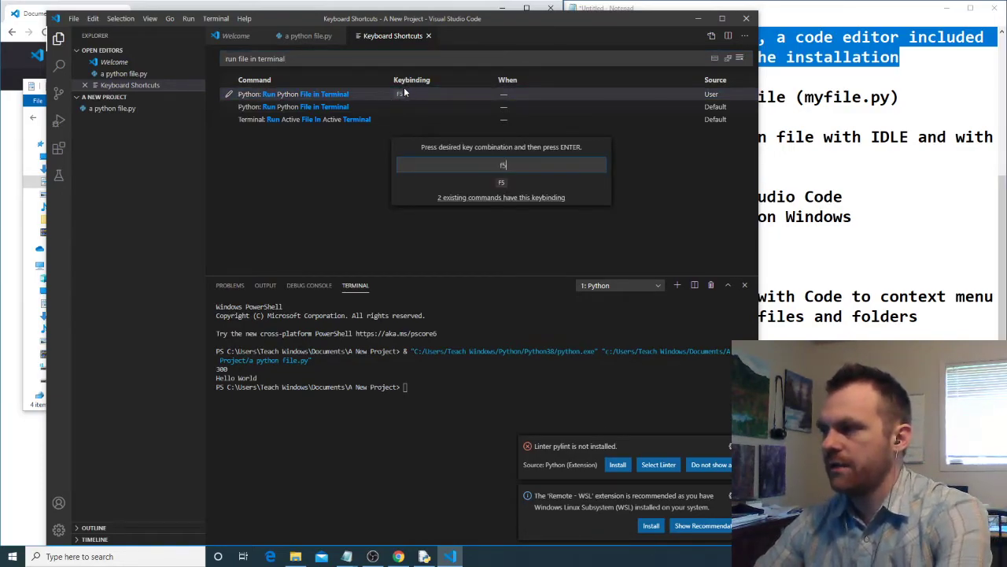
left_click(509, 200)
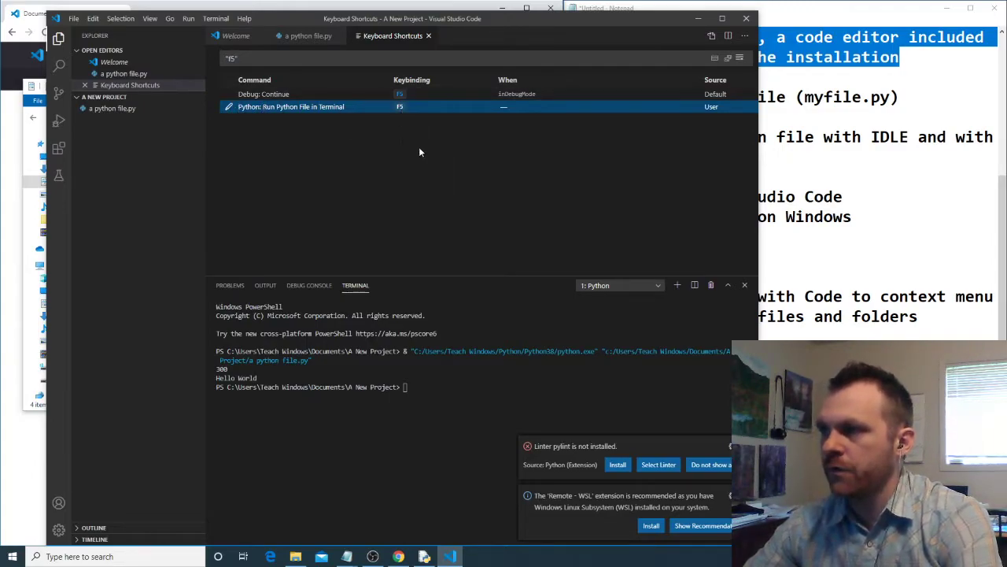
left_click(429, 36)
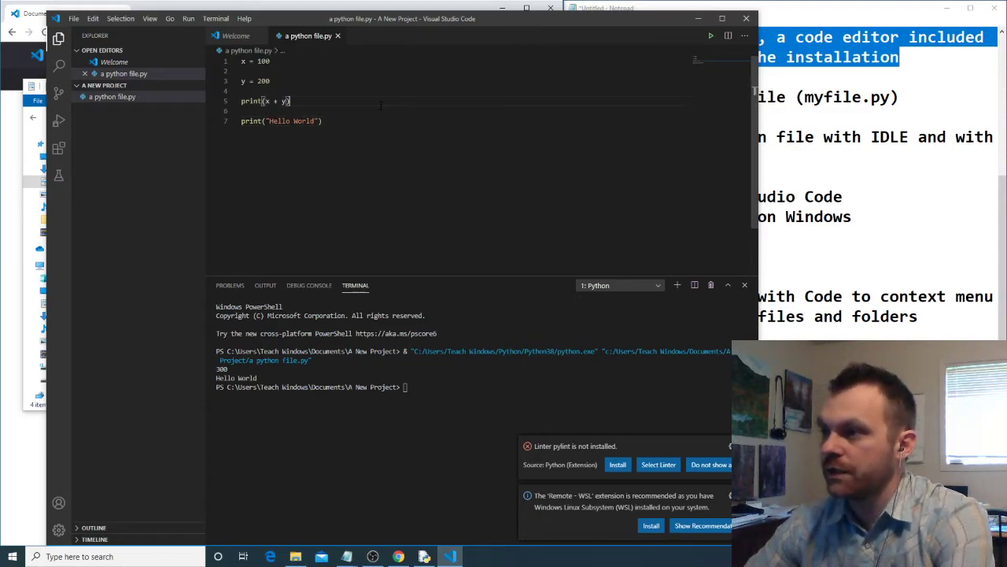
- Run a python file.py again using the command's F5 keybinding and highlight the new output in the terminal
key("F5")
left_click_drag(268, 415, 209, 411)
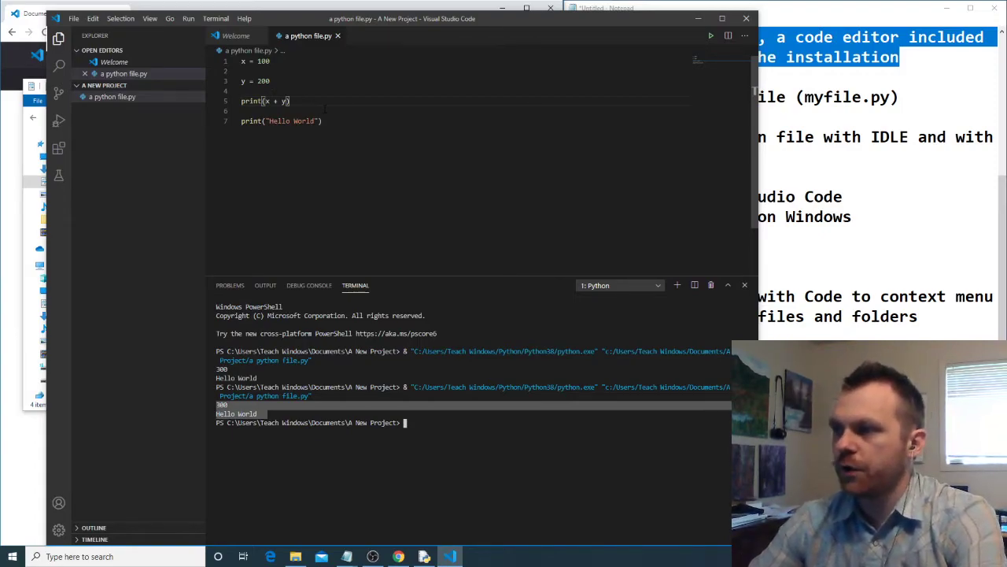
left_click(367, 119)
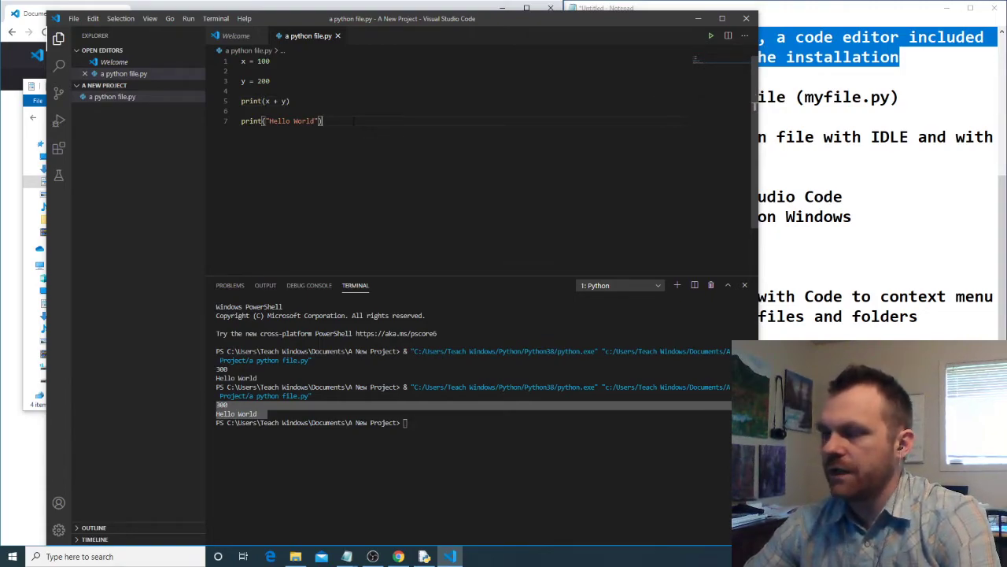